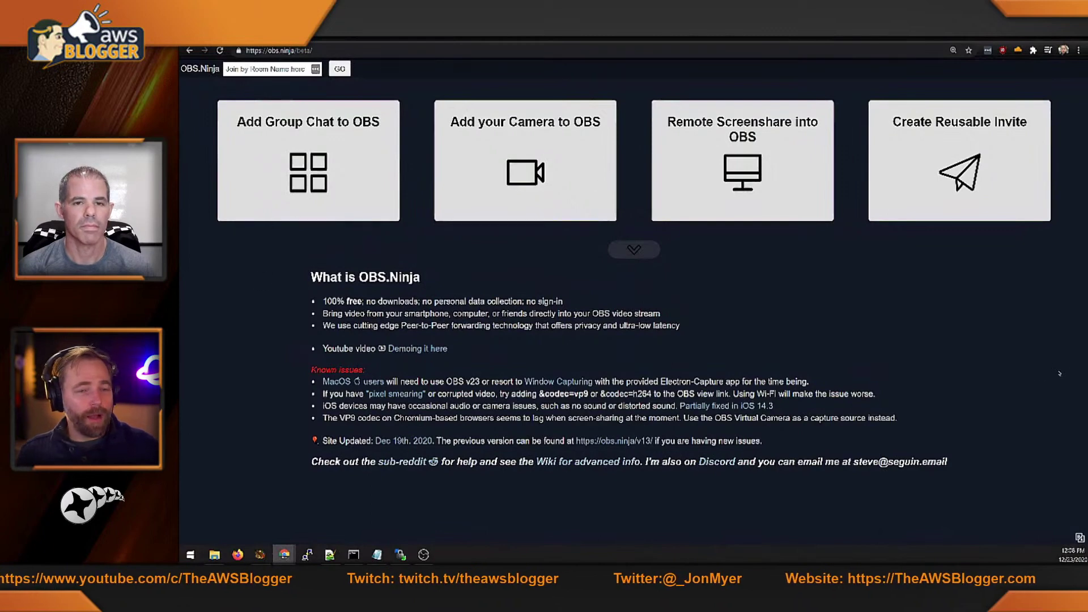
Show the additional sharing options and examine the Stream Media File page and its file selection, returning to the start page.
left_click(624, 258)
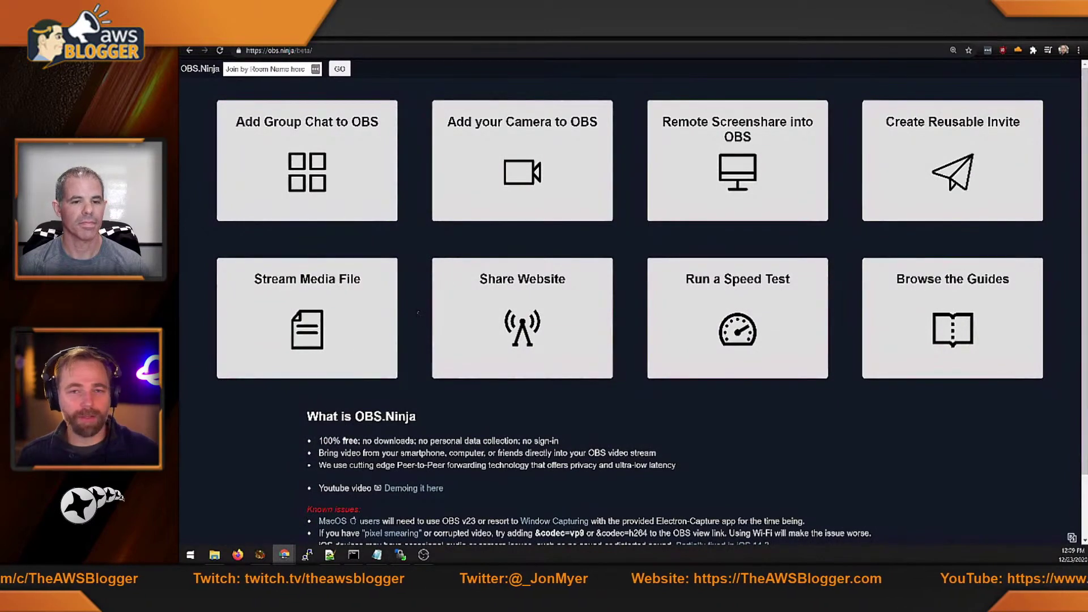
left_click(339, 313)
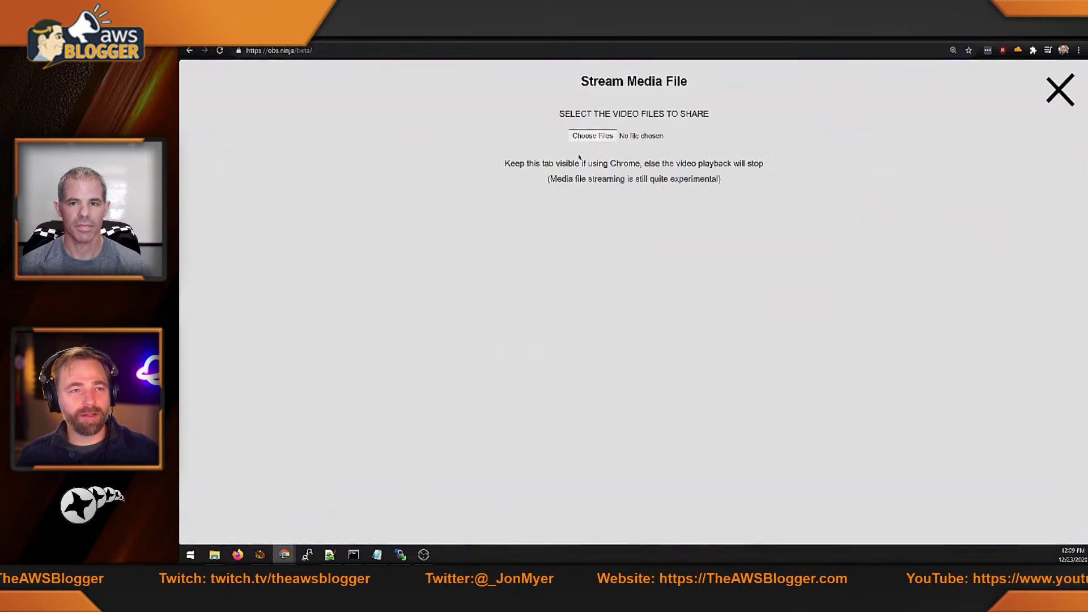
left_click(591, 136)
key("Escape")
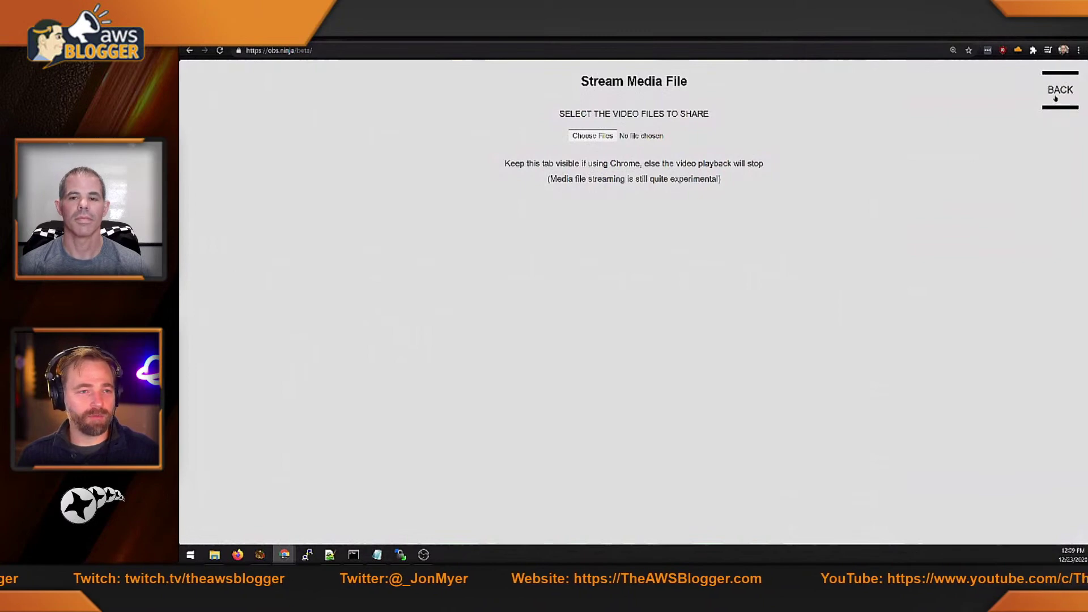
left_click(1055, 98)
left_click(519, 323)
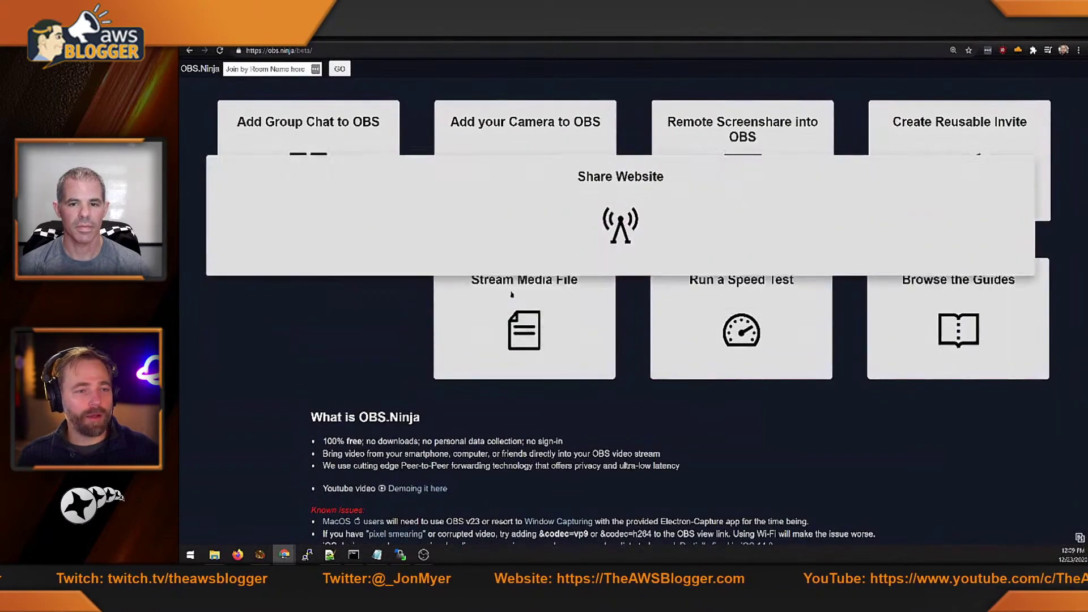
left_click(651, 210)
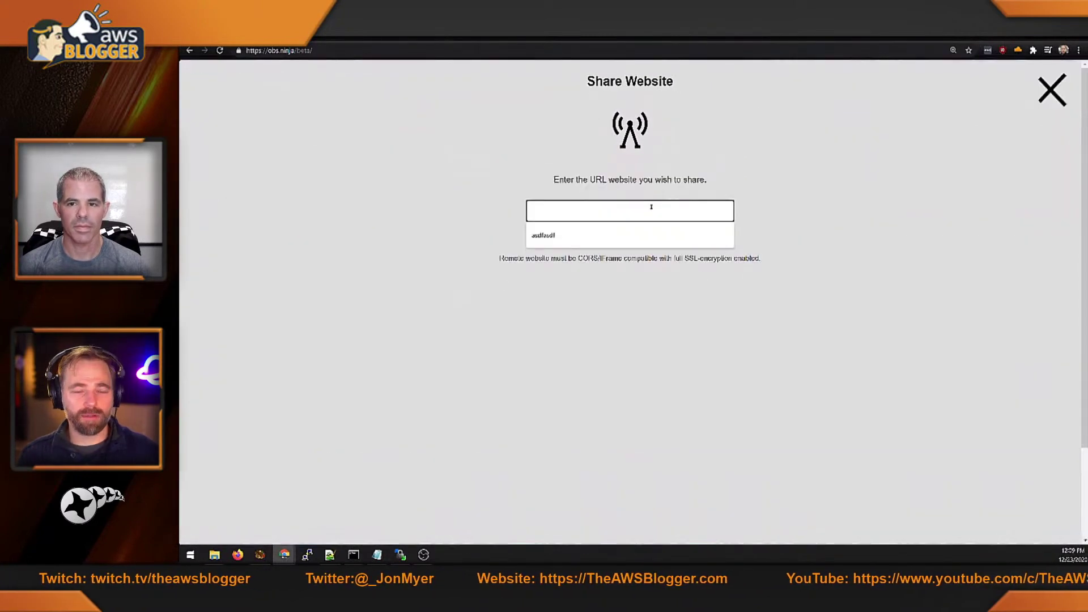
type("https:/")
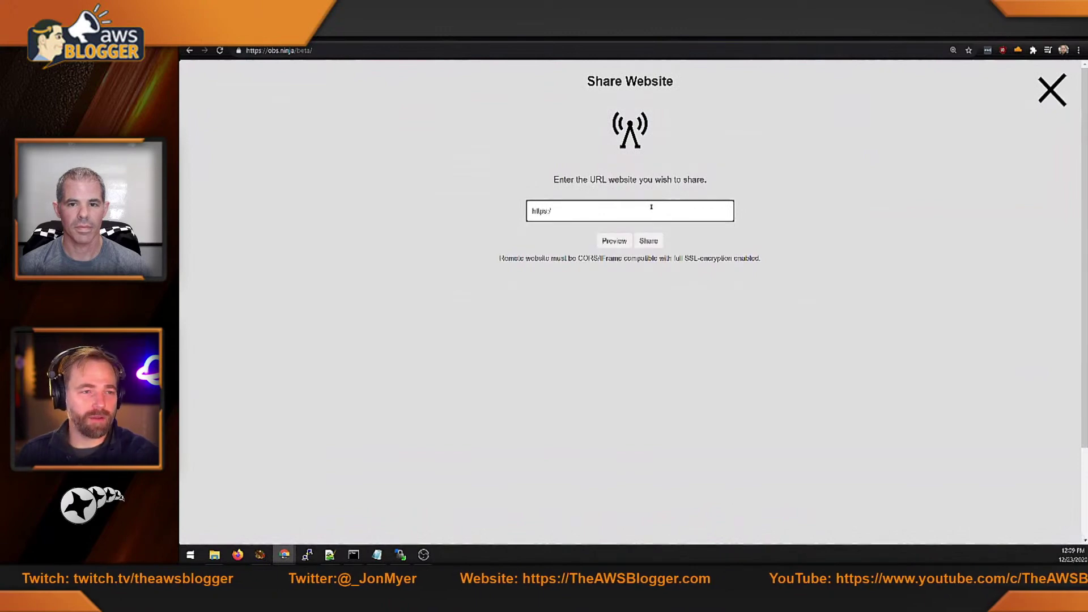
type("/obs.ninja")
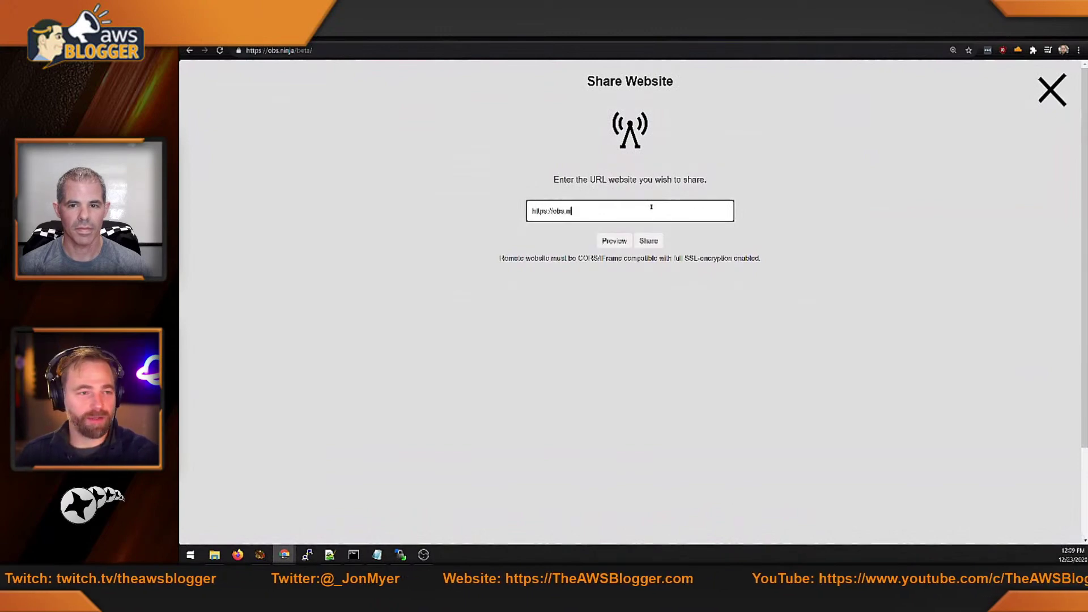
left_click(620, 243)
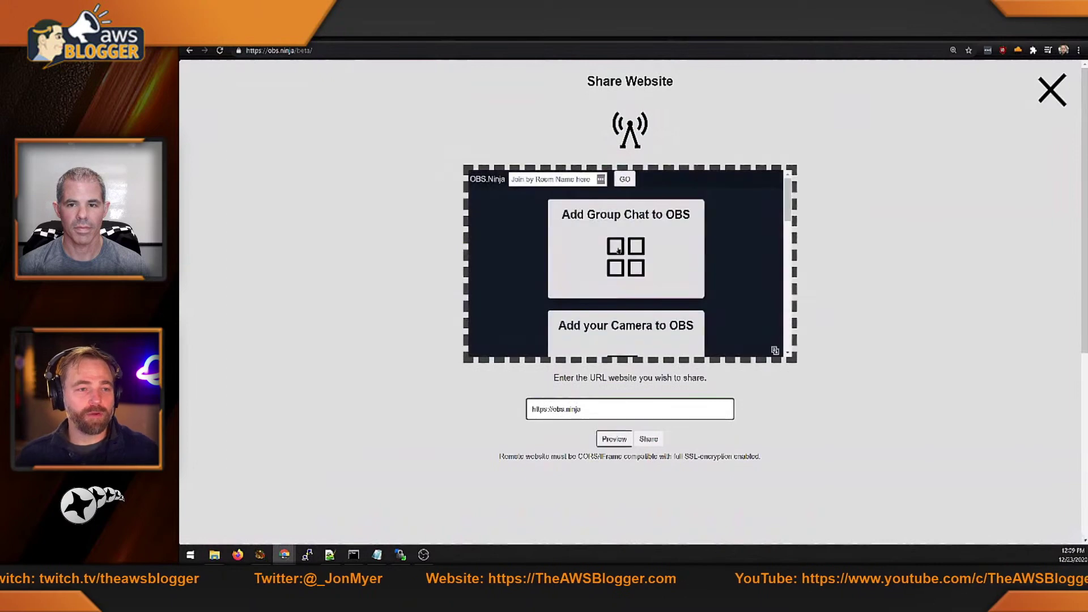
left_click(651, 439)
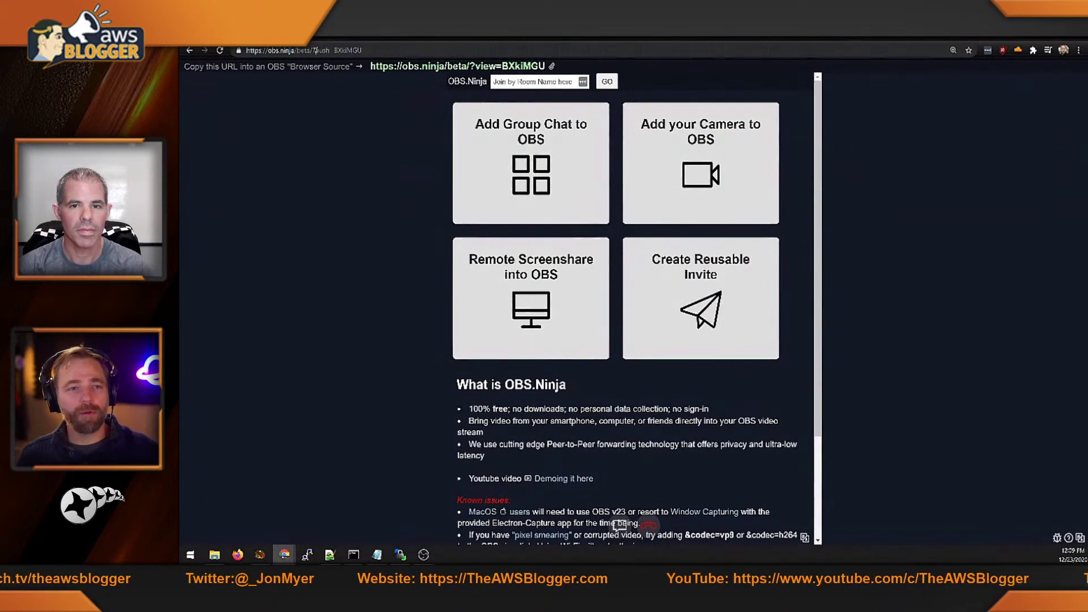
left_click_drag(316, 51, 362, 51)
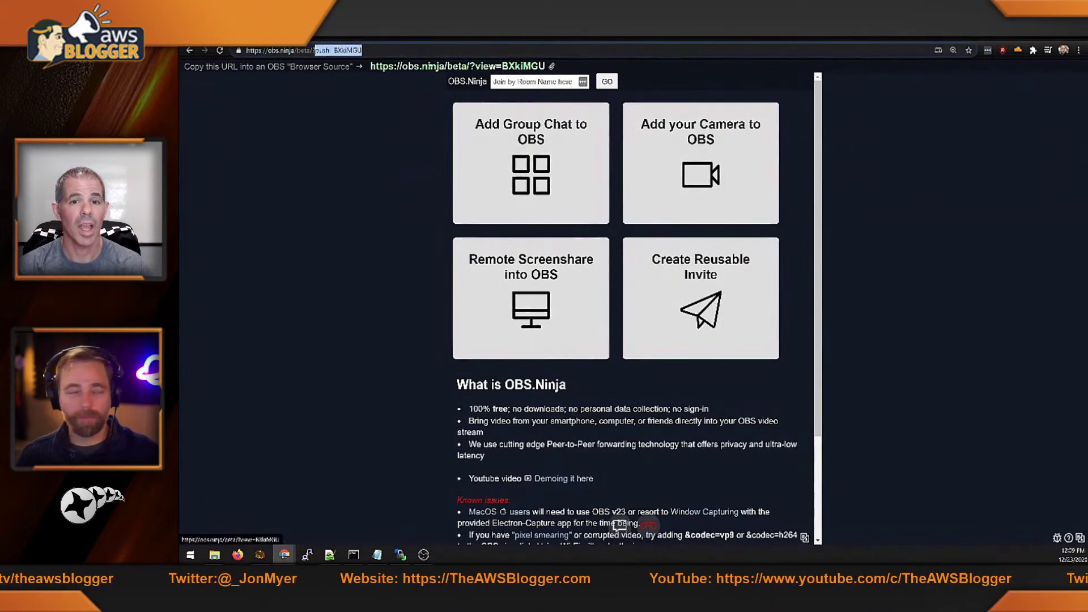
key("BackSpace")
key("Escape")
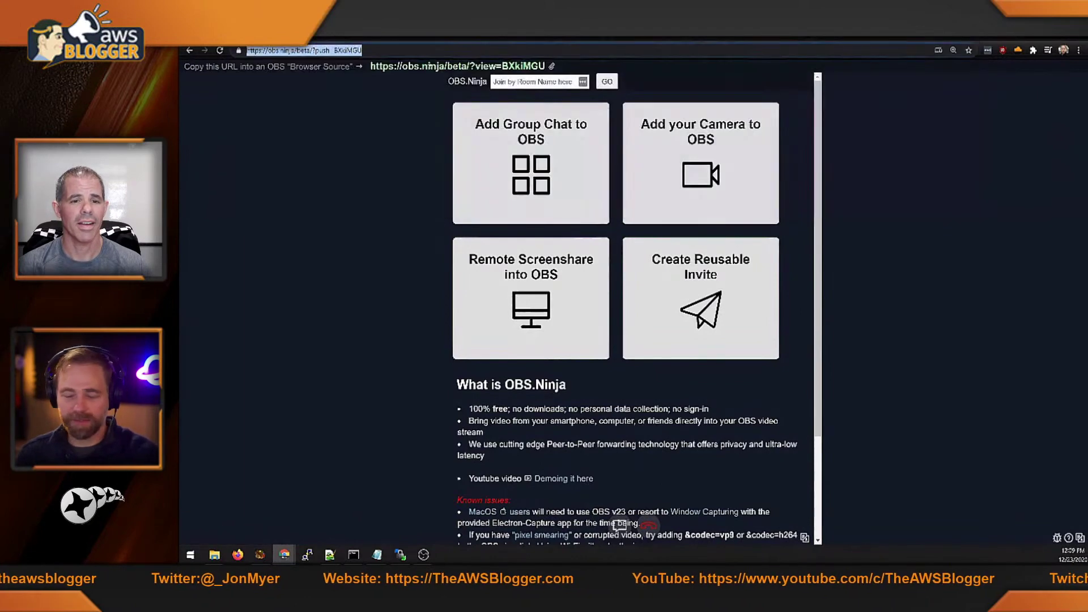
Copy the shared website's view link and load it in a new browser tab.
left_click(404, 66)
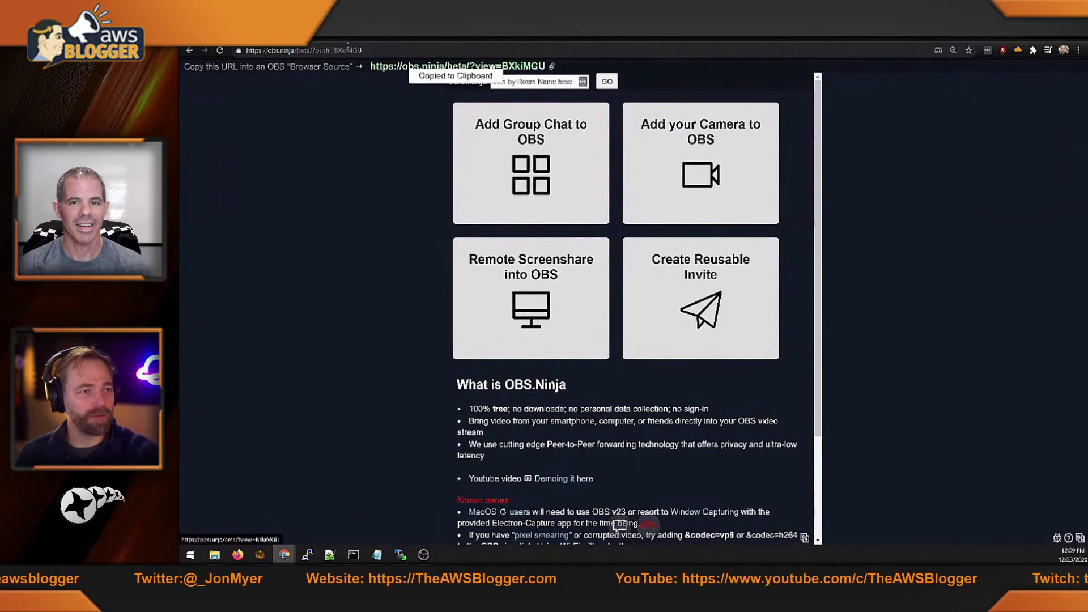
key("ctrl+t")
key("ctrl+v")
key("Return")
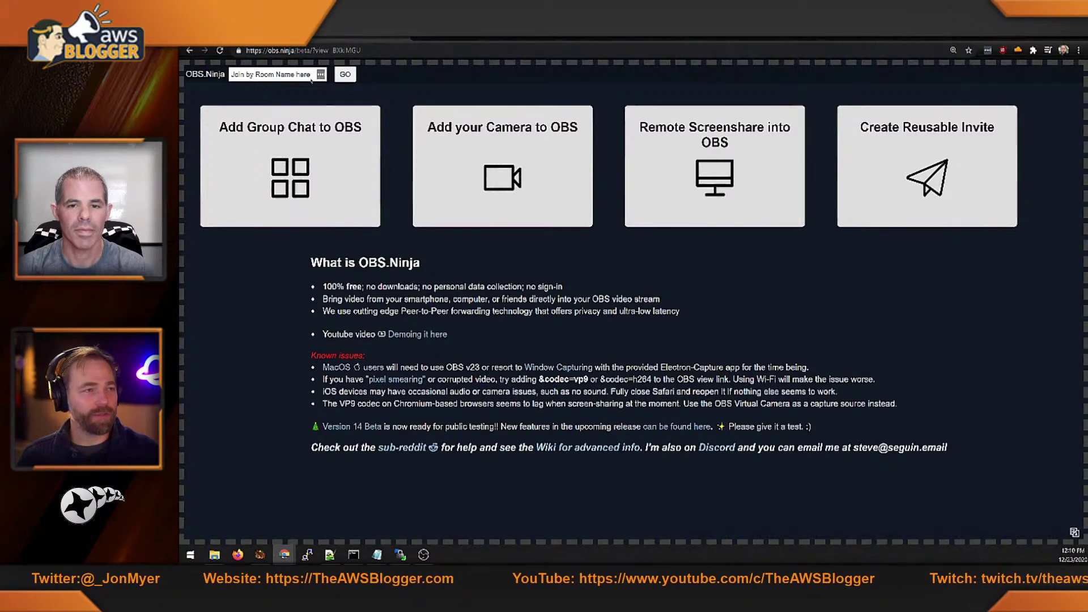
left_click(244, 36)
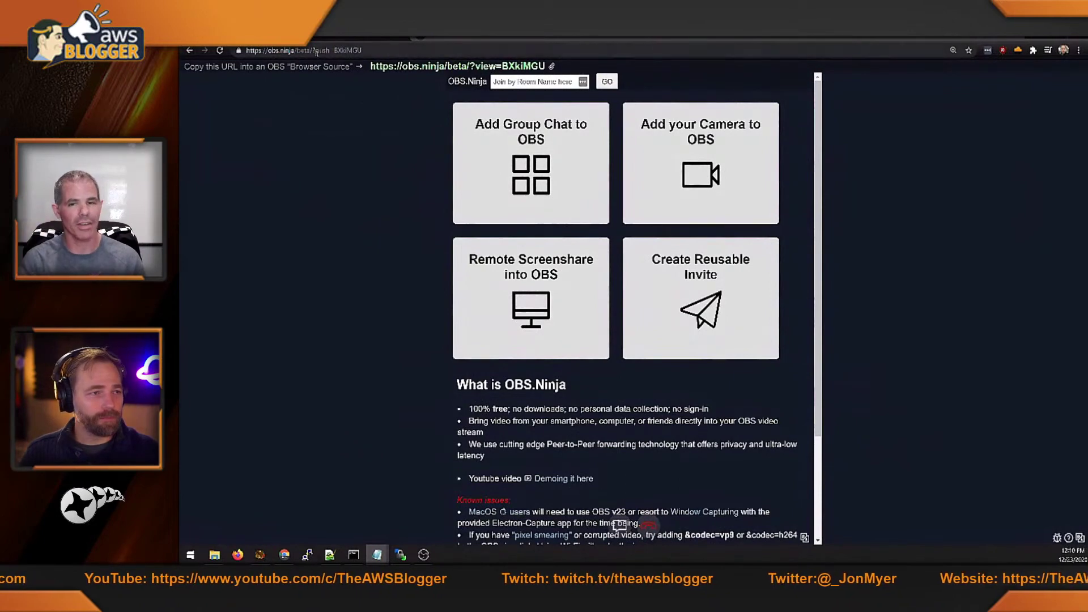
left_click(365, 50)
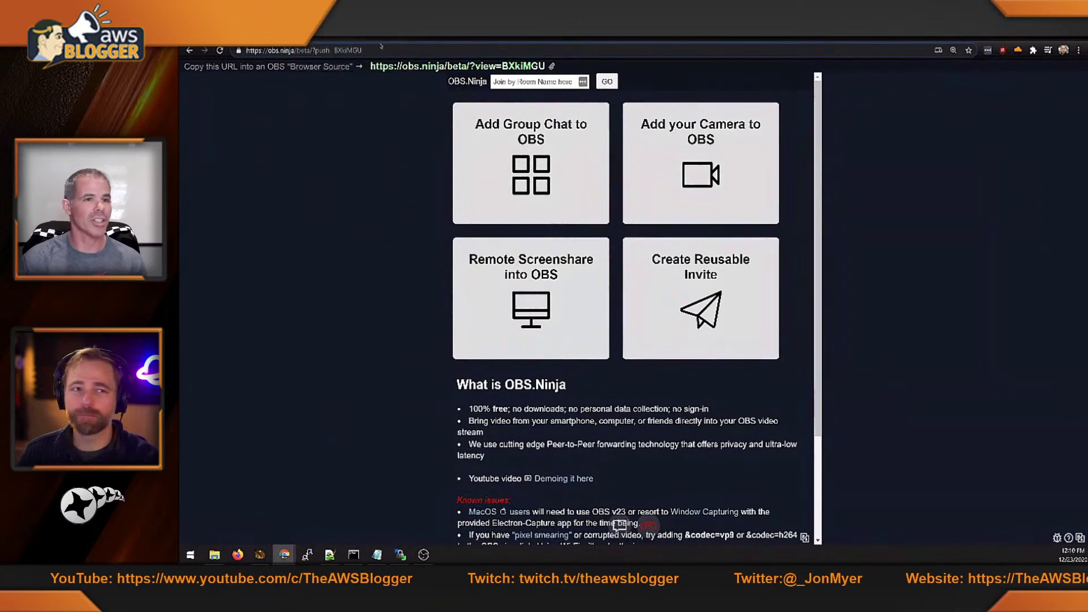
left_click(349, 50)
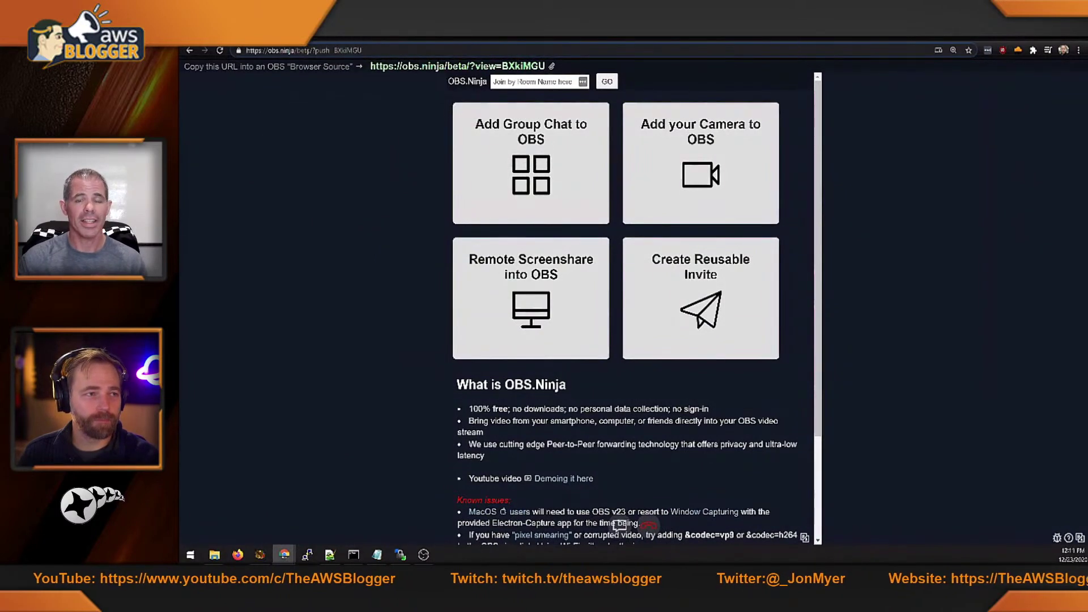
key("ctrl+t")
key("ctrl+v")
key("Return")
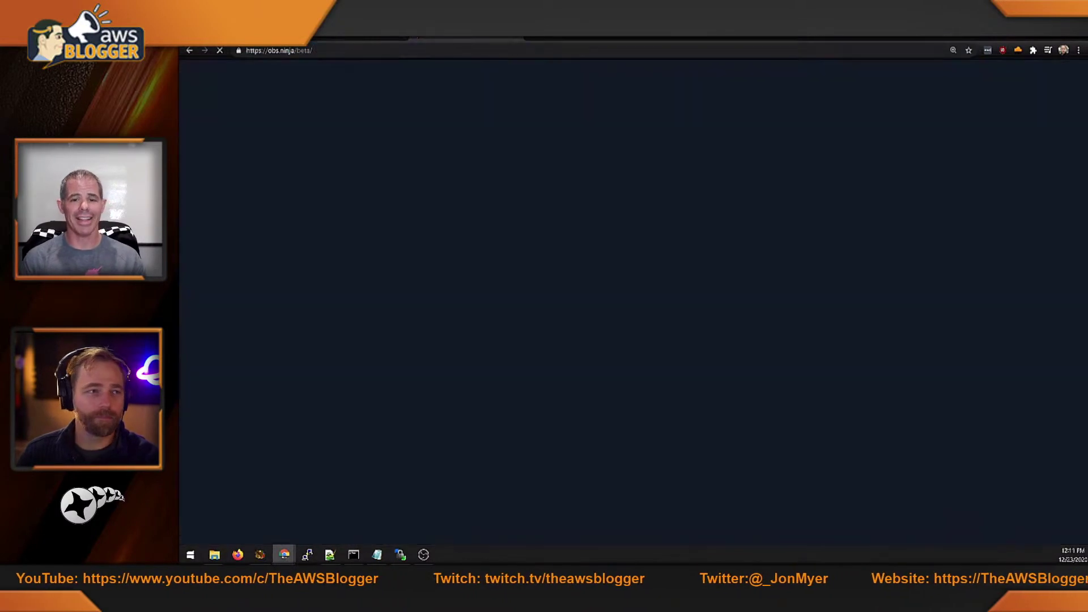
left_click(542, 151)
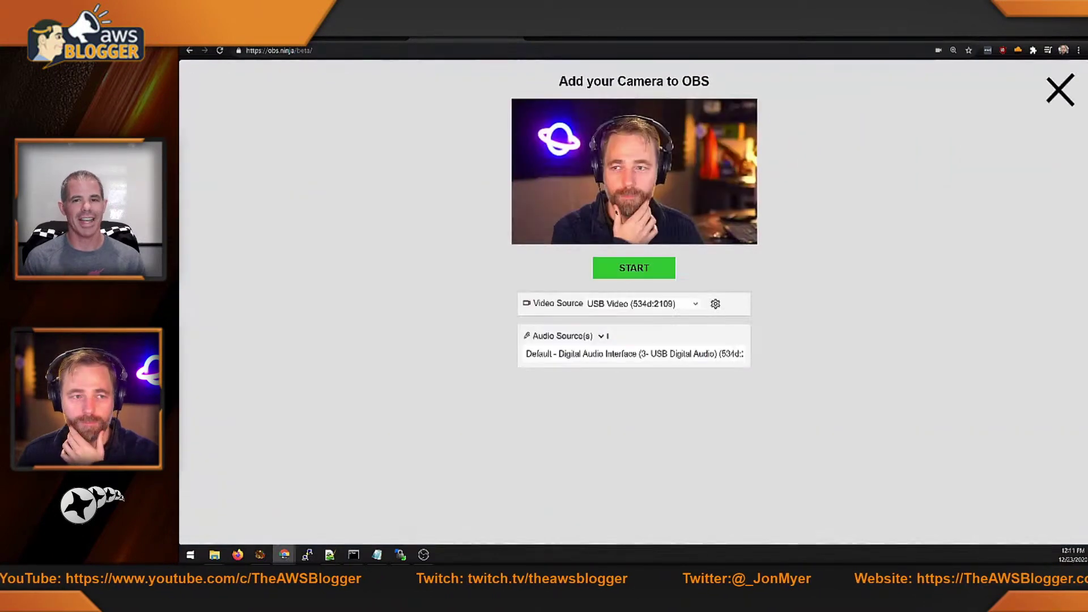
left_click(634, 267)
Add the camera's stream ID, separated by a comma, to the shared website's view link and load the combined view.
left_click(514, 66)
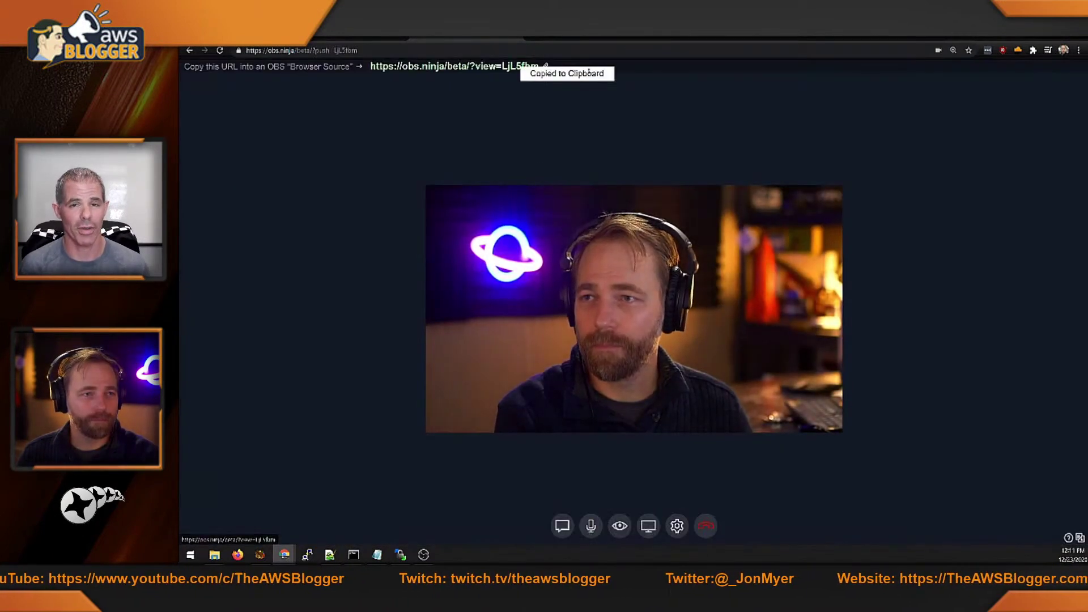
double_click(345, 50)
left_click(398, 38)
left_click(407, 48)
key("ctrl+v")
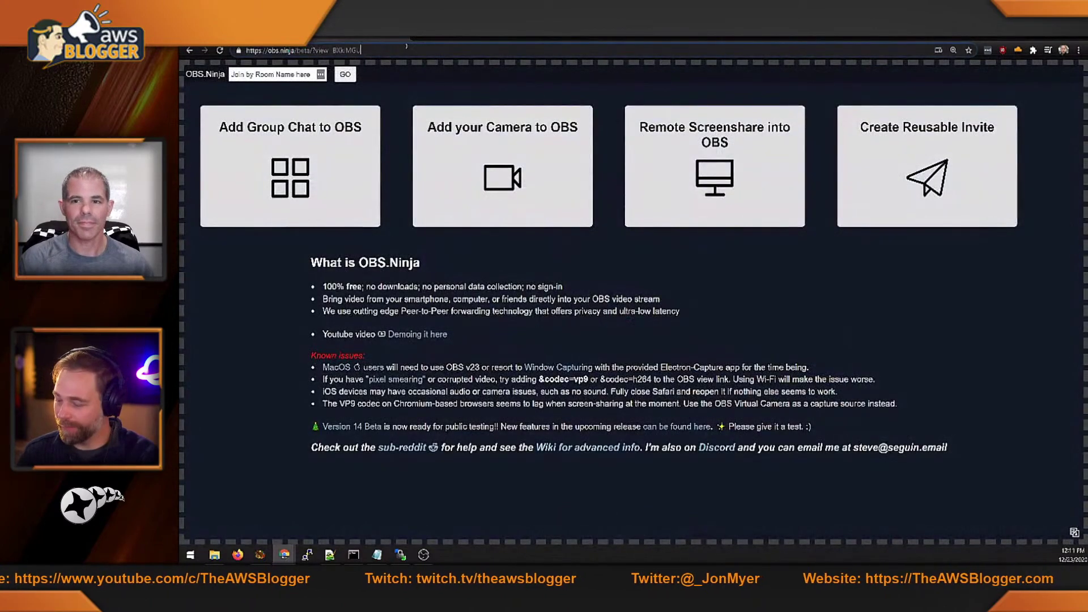
key("Return")
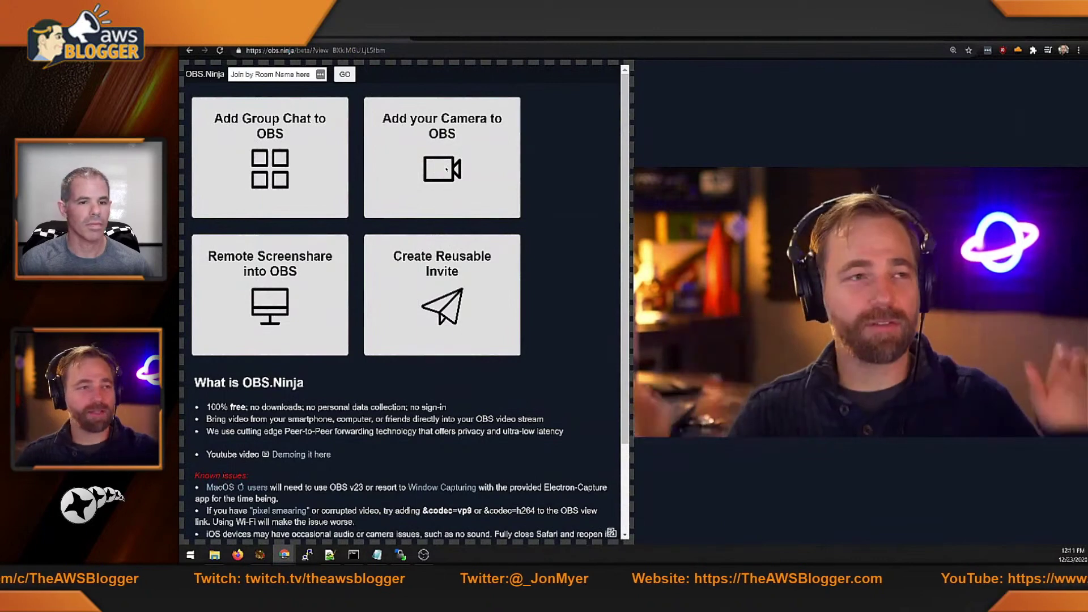
Mute and unmute the camera stream's microphone, and compare the camera page with the combined view.
left_click(442, 158)
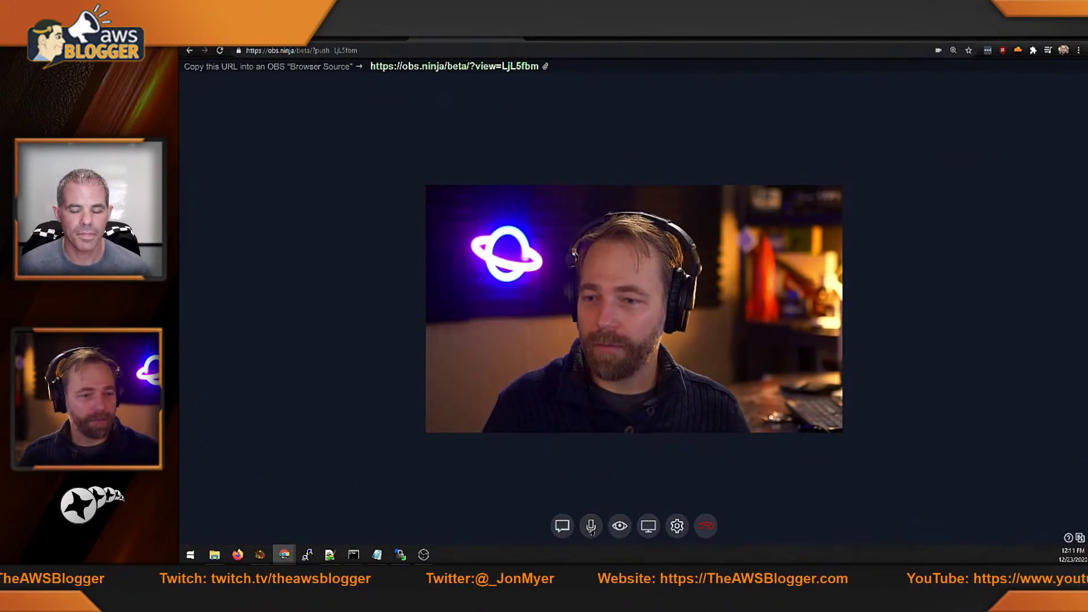
left_click(592, 528)
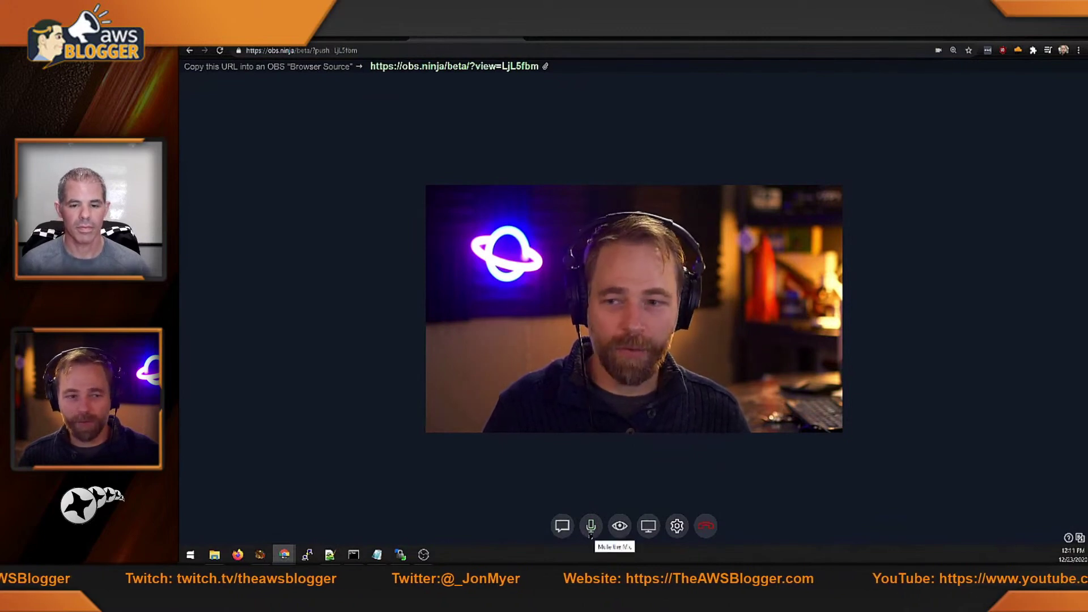
left_click(590, 528)
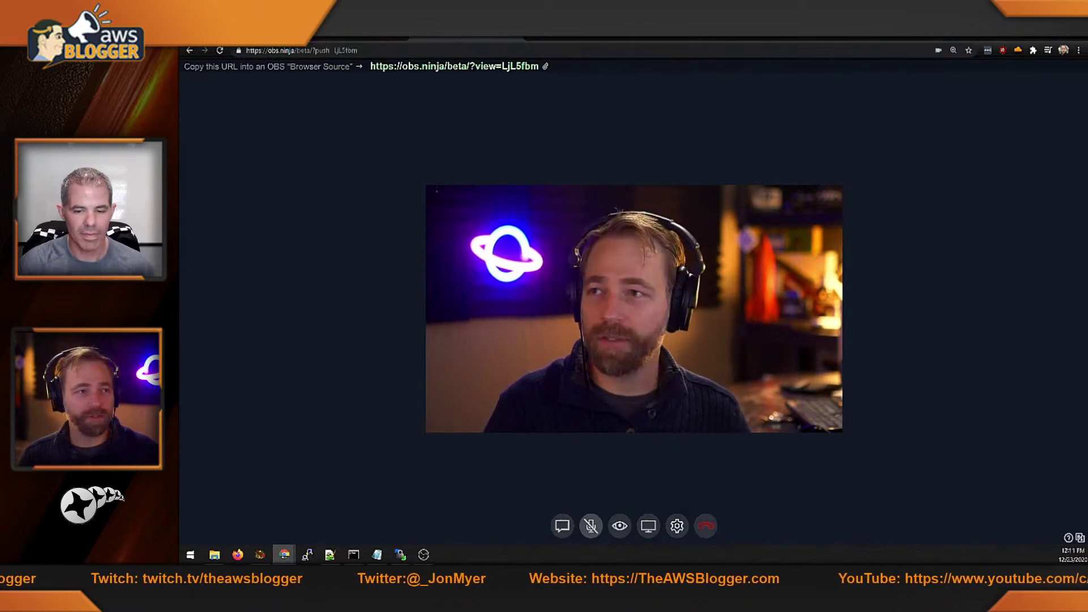
left_click(374, 35)
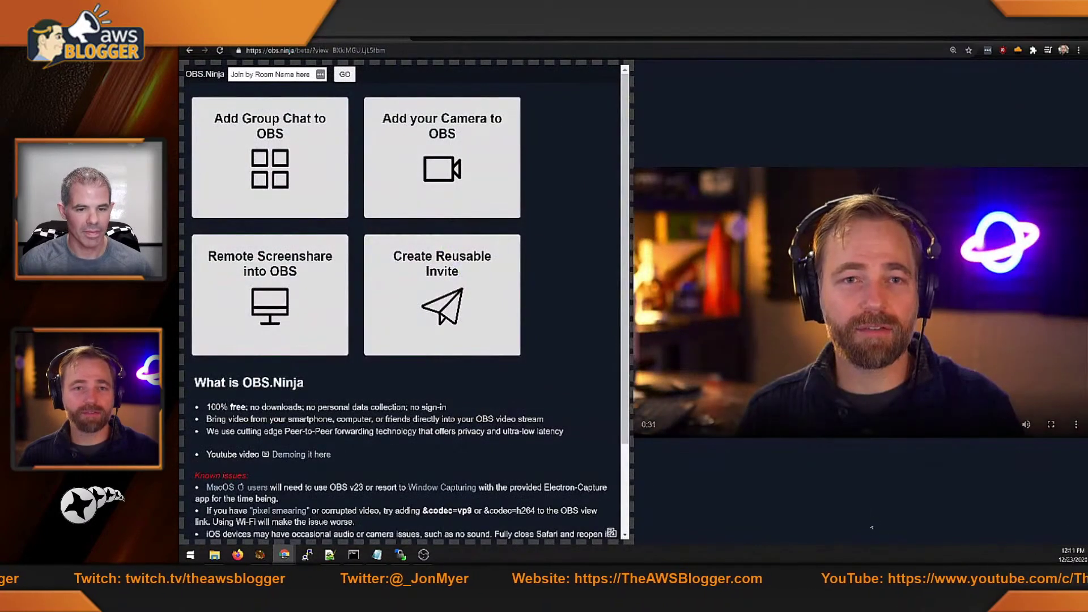
left_click(482, 35)
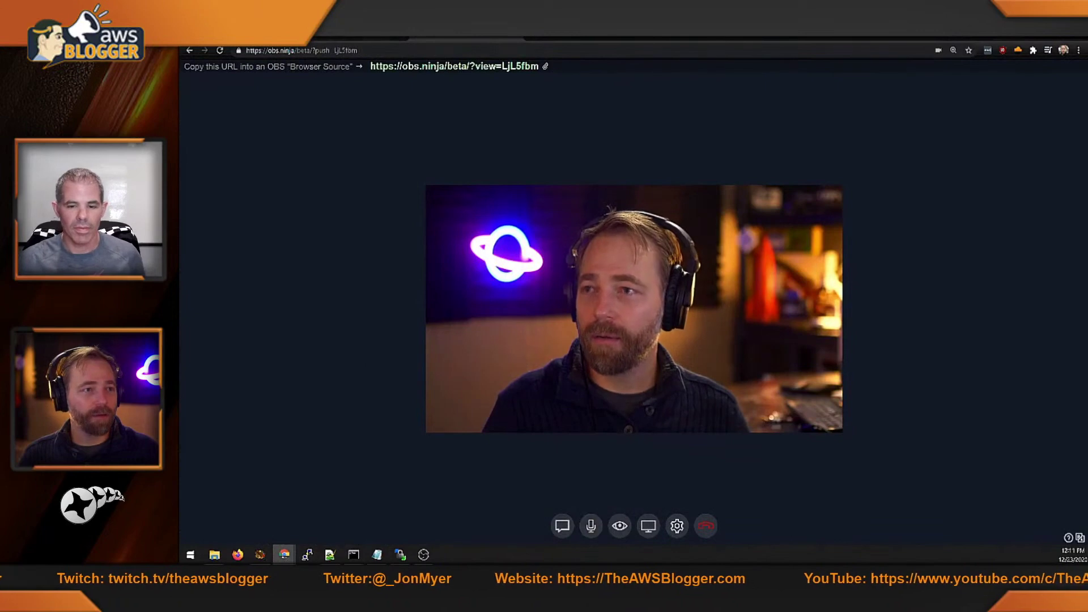
left_click(374, 35)
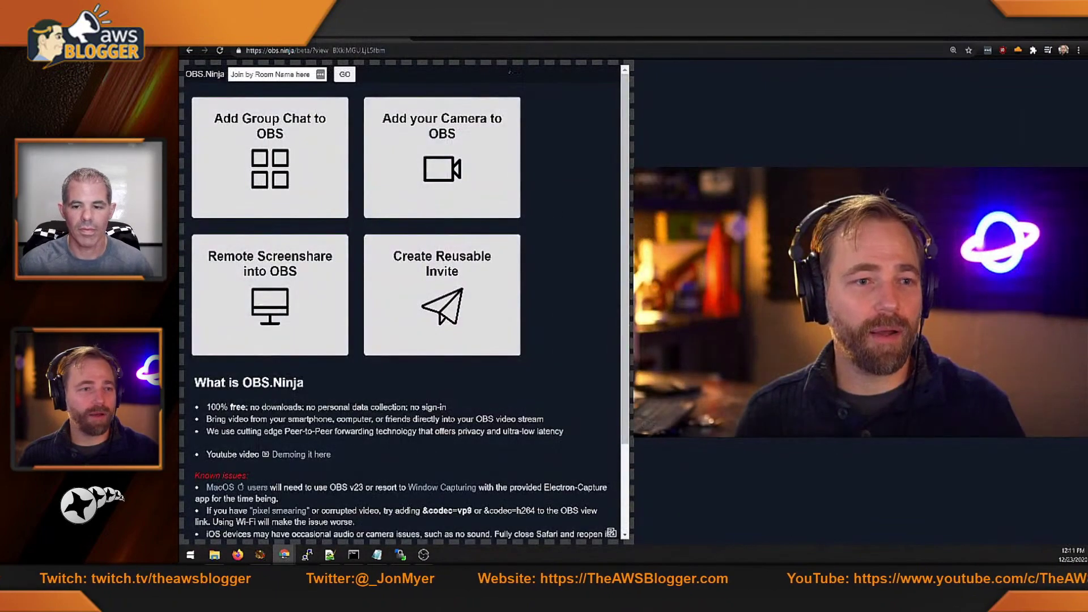
key("ctrl+Tab")
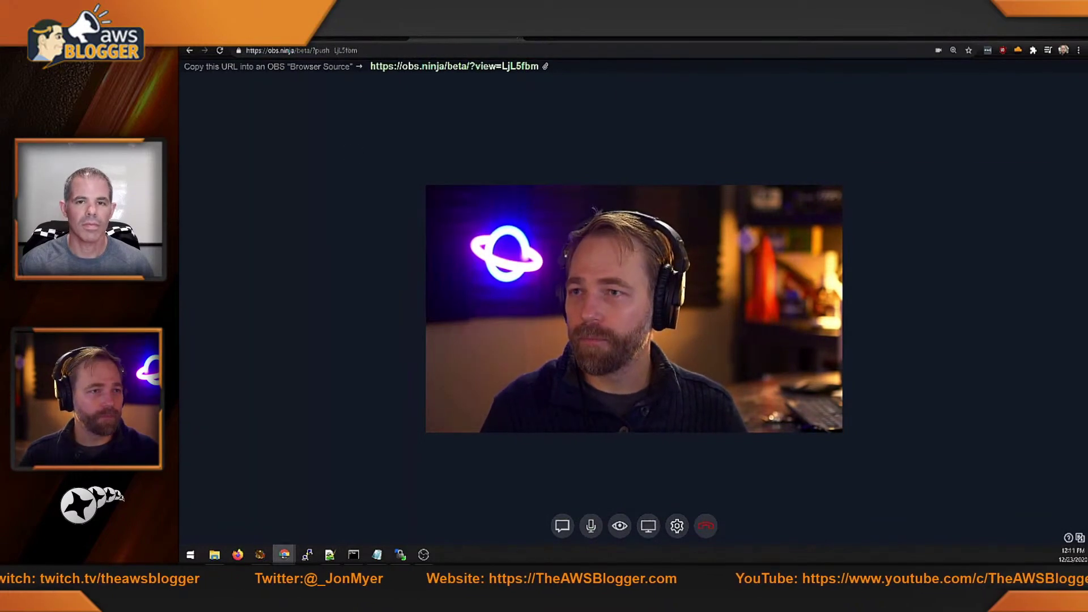
key("ctrl+shift+Tab")
key("ctrl+shift+Tab")
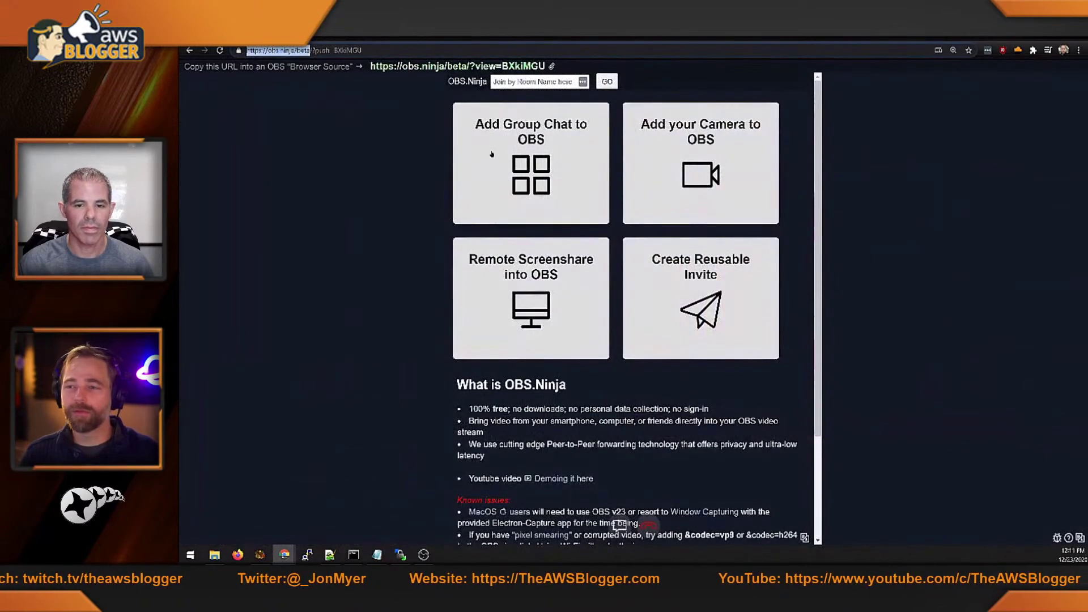
left_click(335, 51)
left_click_drag(315, 50, 539, 95)
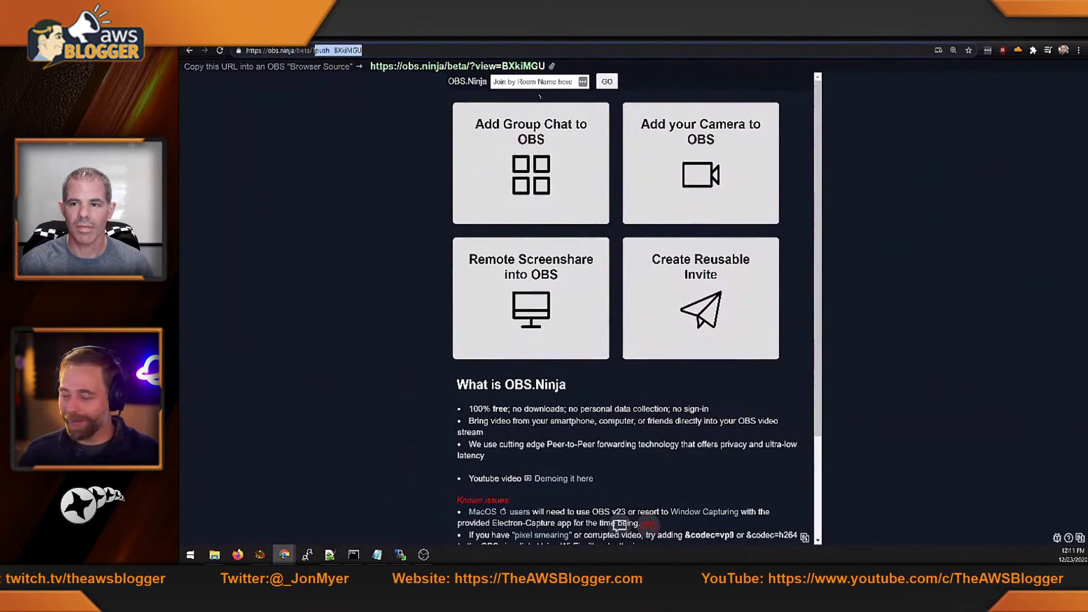
key("BackSpace")
key("Return")
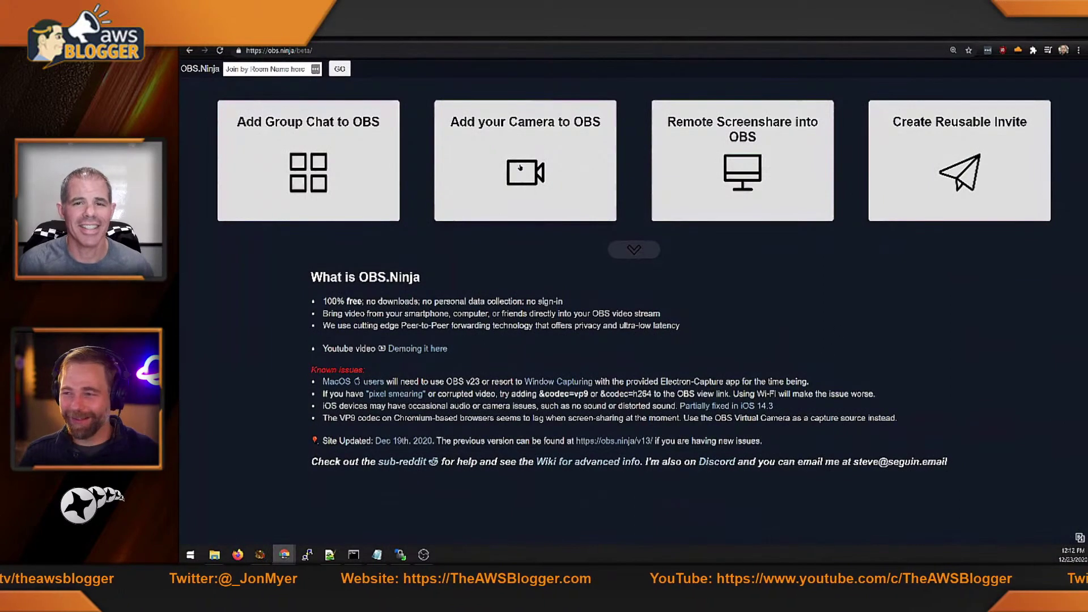
left_click(518, 172)
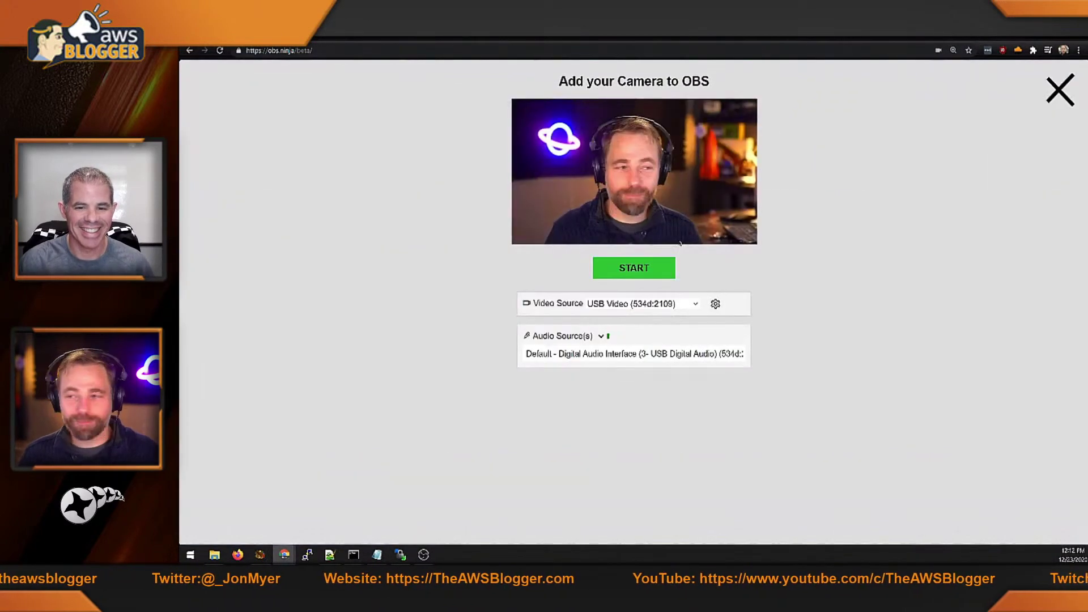
left_click(430, 50)
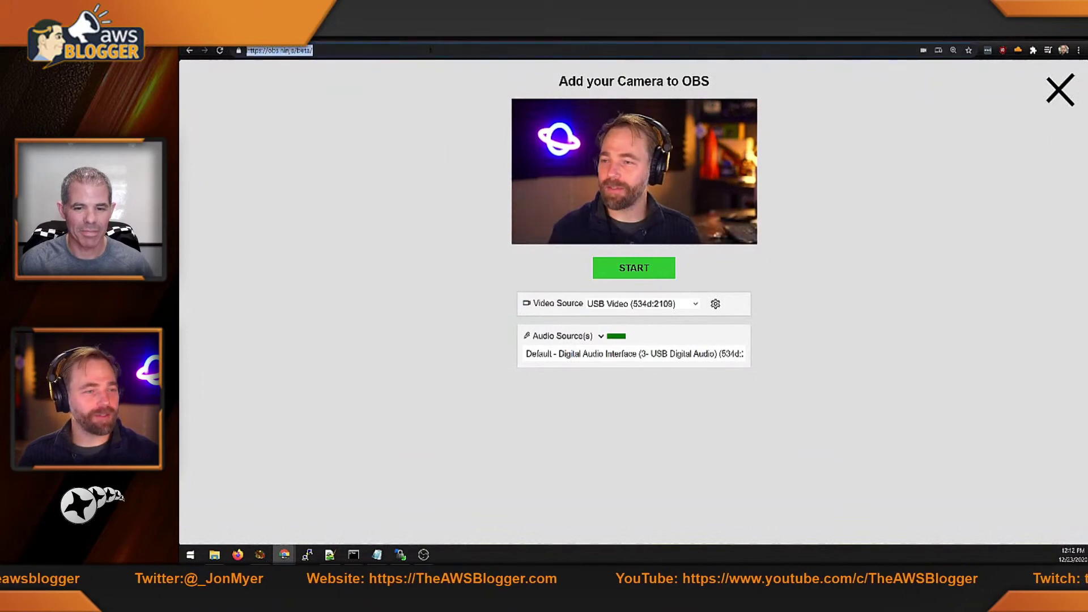
key("BackSpace")
type("?hands")
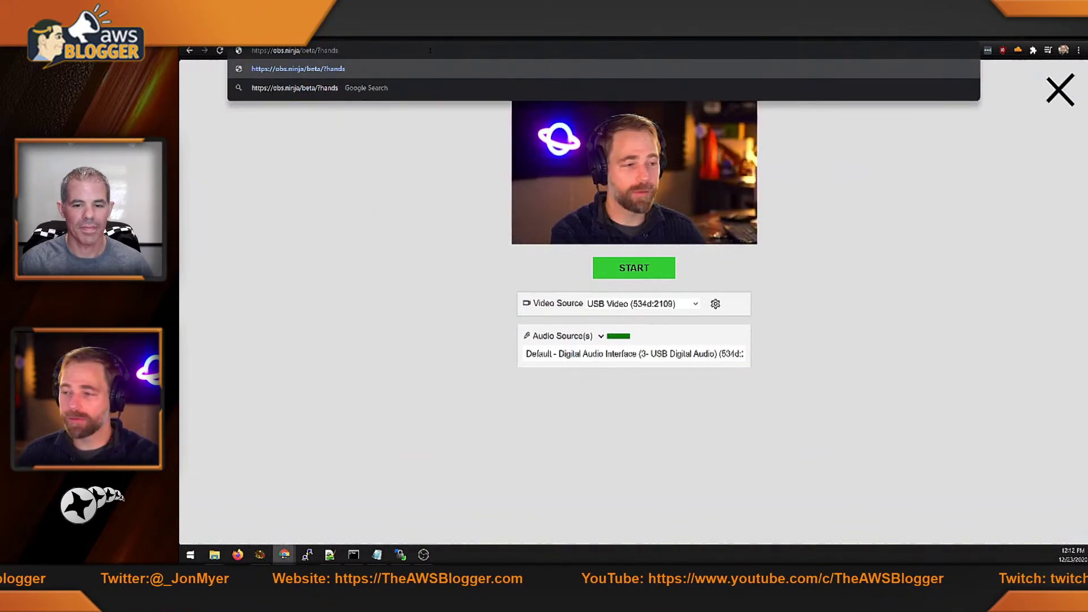
key("Return")
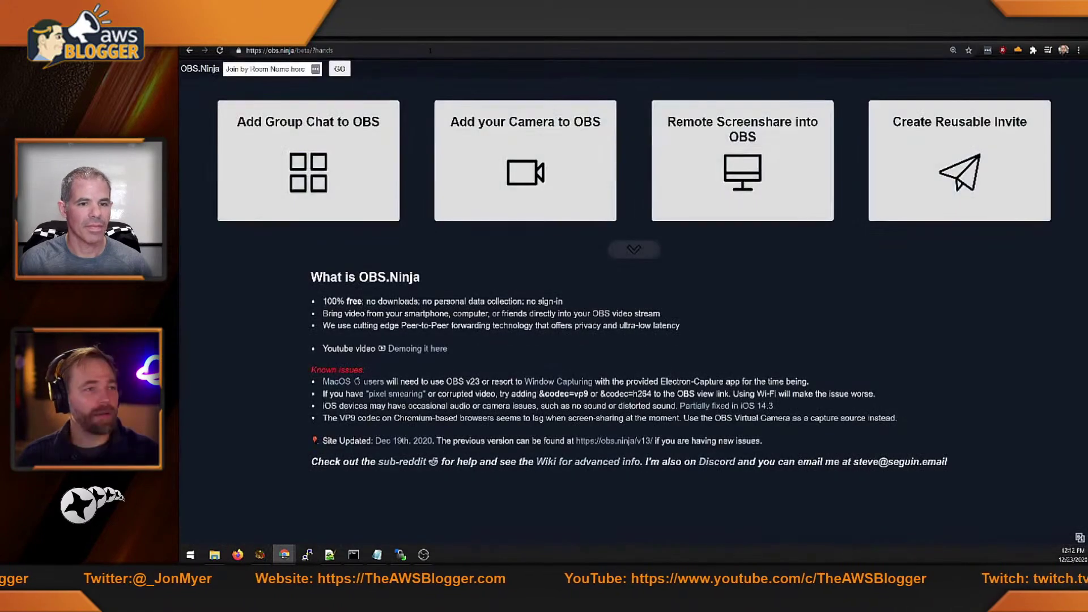
Create a group chat room named fdadfasdfasdf with the Default preferred video codec and enter its control center.
left_click(502, 162)
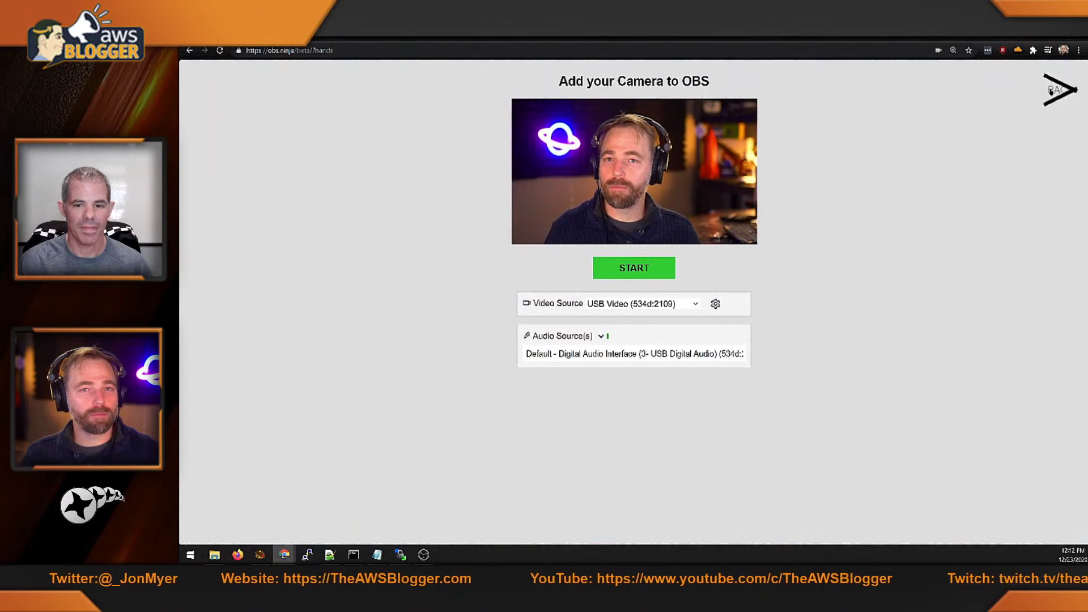
left_click(1058, 90)
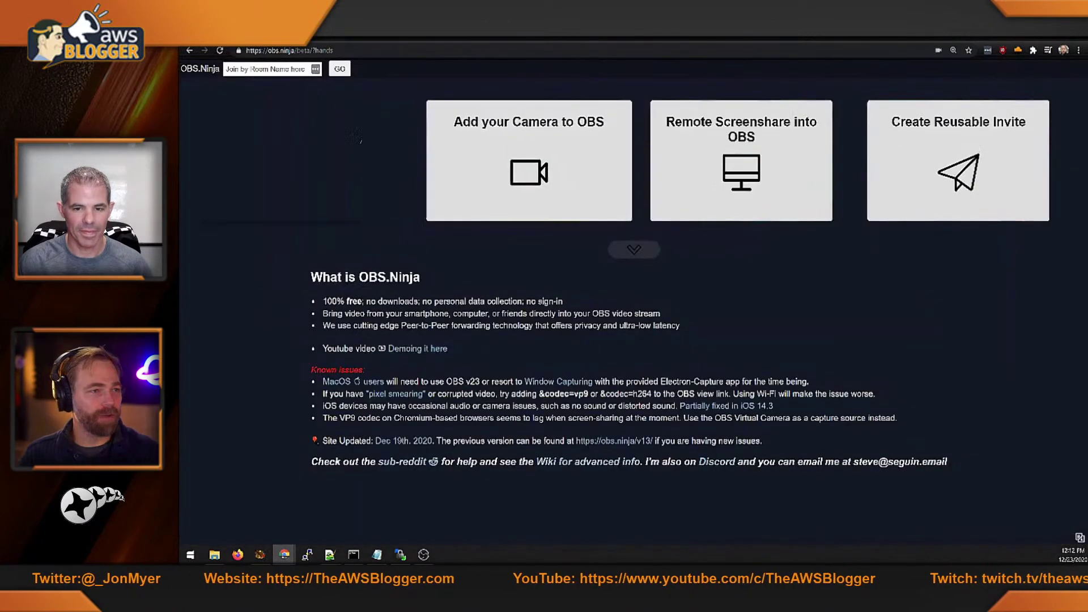
left_click(472, 153)
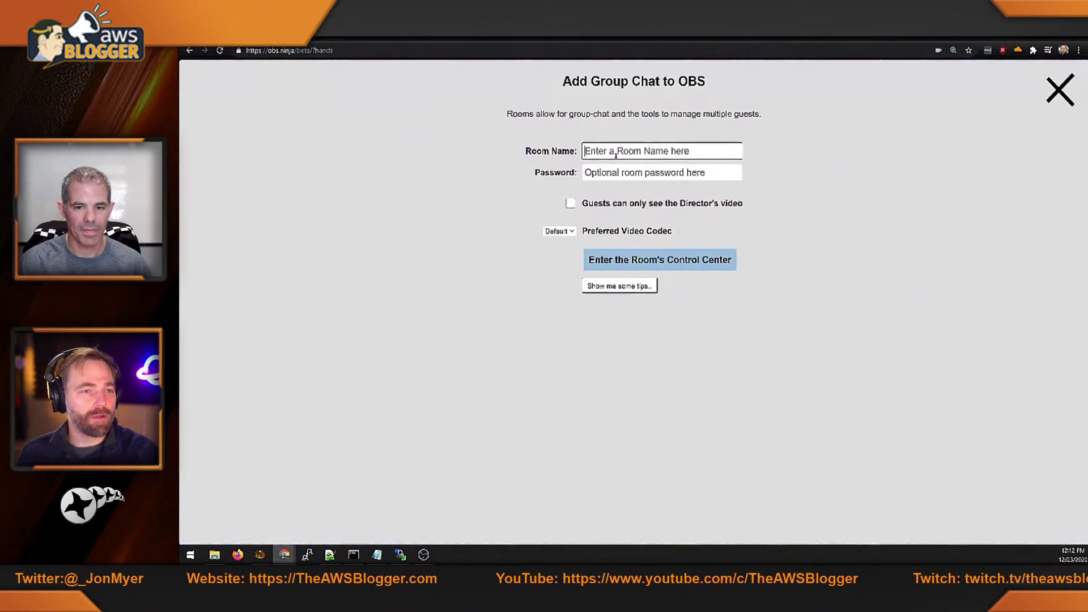
type("fdadfasdfasdf")
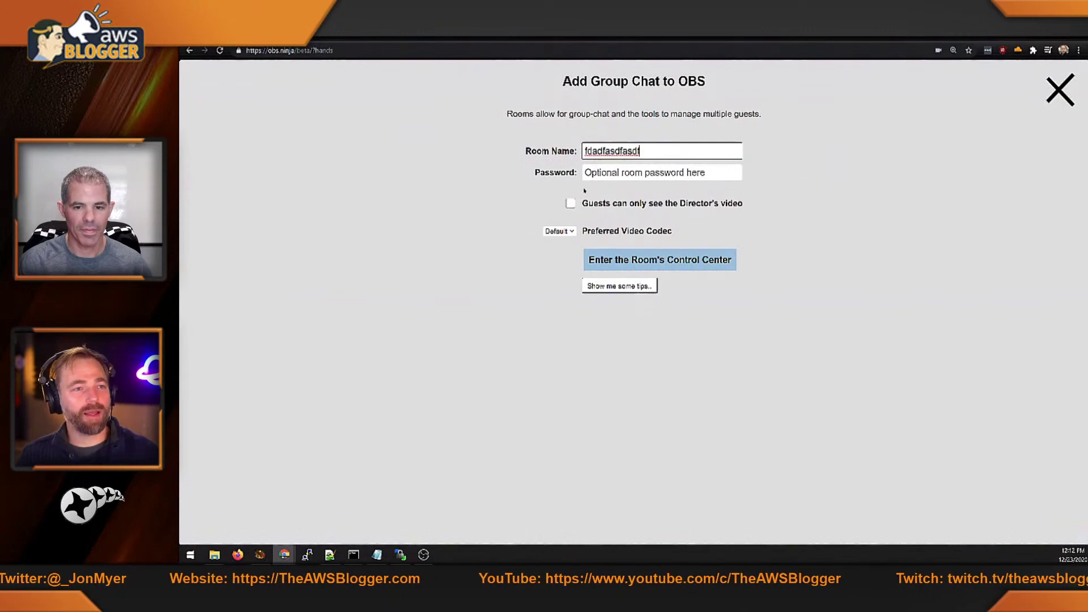
left_click(570, 204)
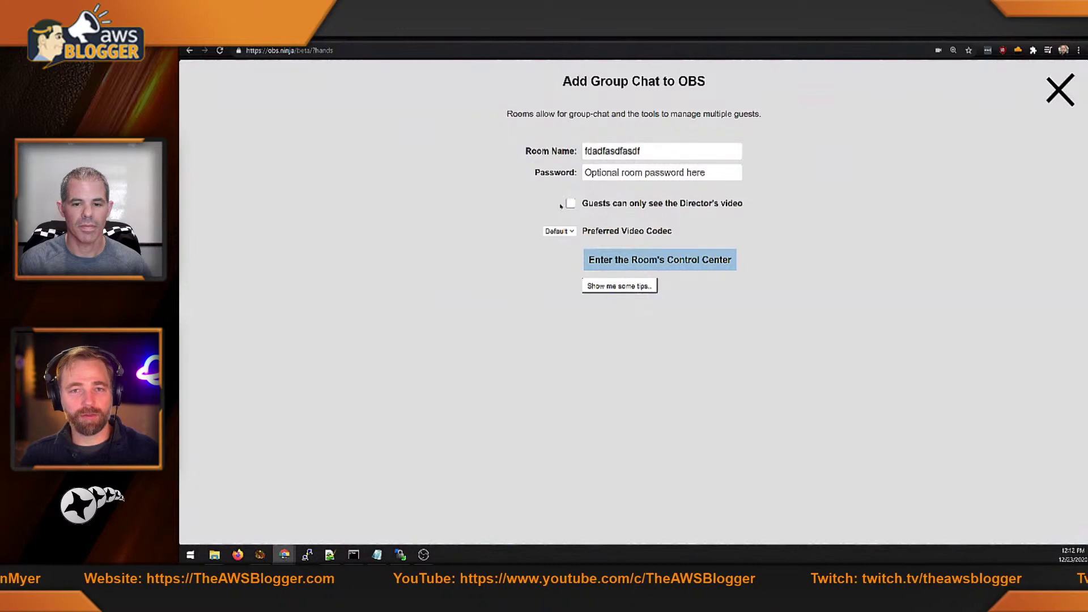
left_click(564, 231)
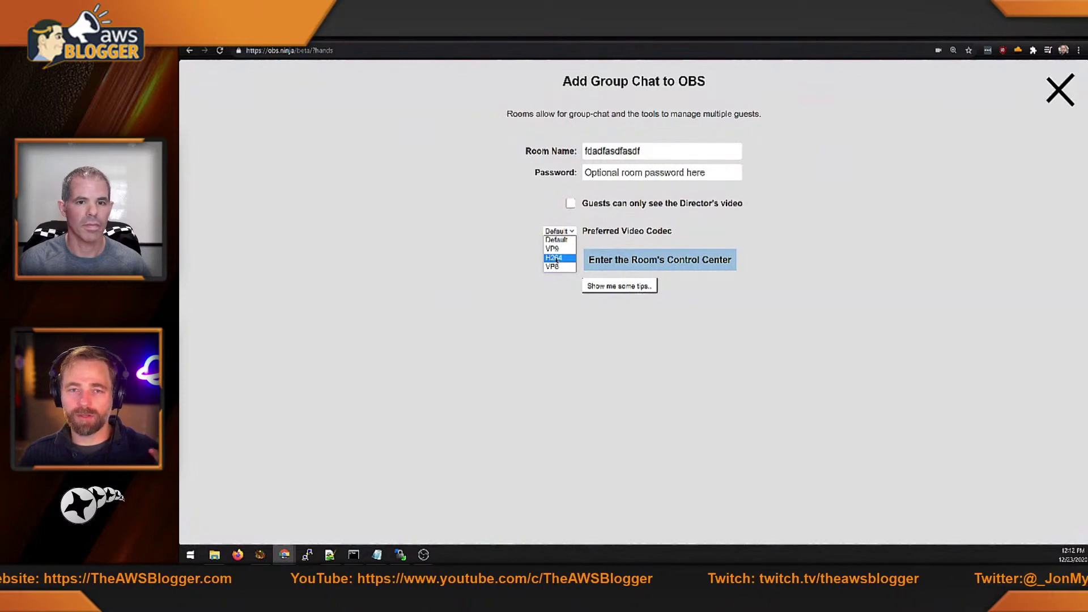
left_click(497, 247)
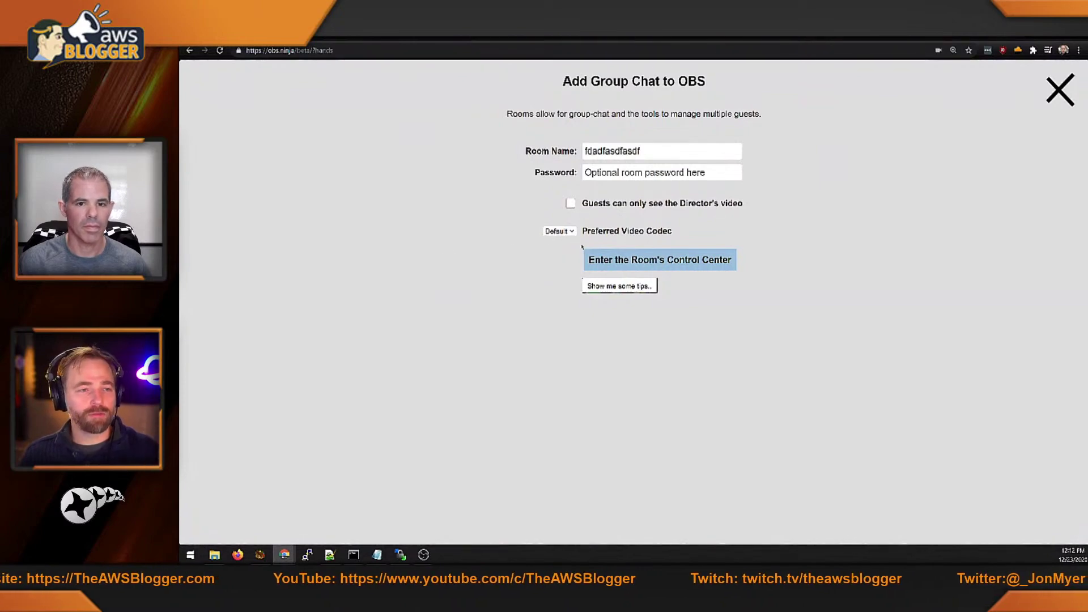
left_click(616, 262)
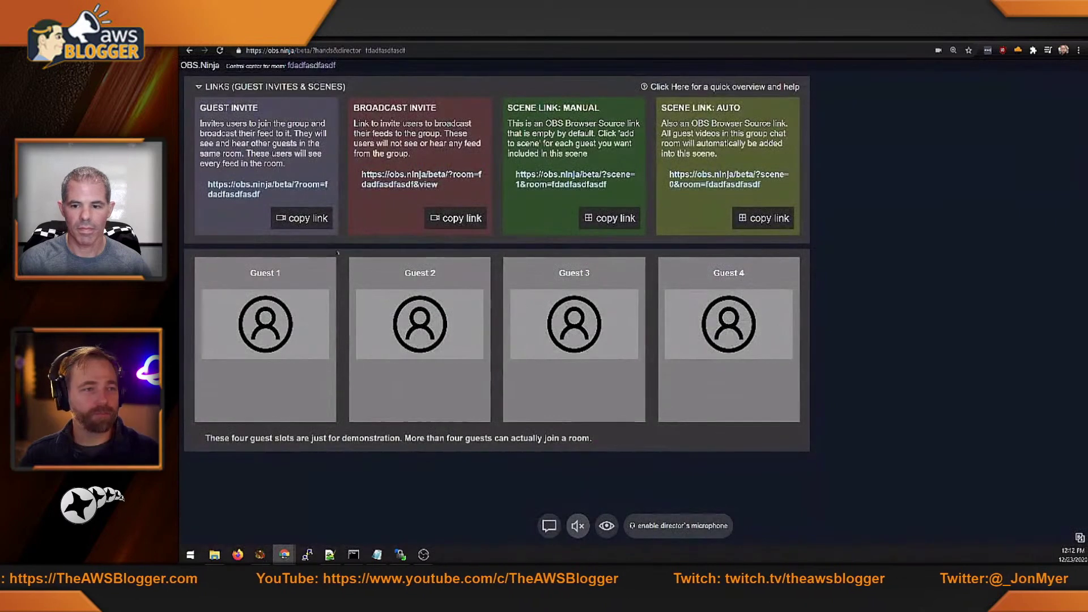
Copy the guest invite link, open it in a new tab with &hands appended, and join the room with the camera.
left_click(307, 220)
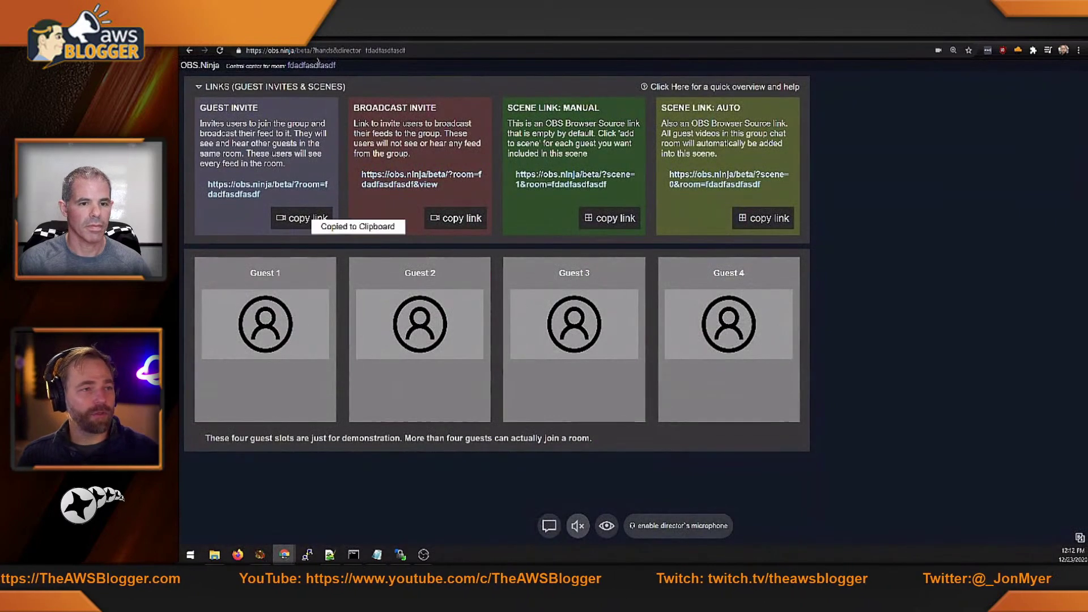
key("ctrl+t")
key("ctrl+v")
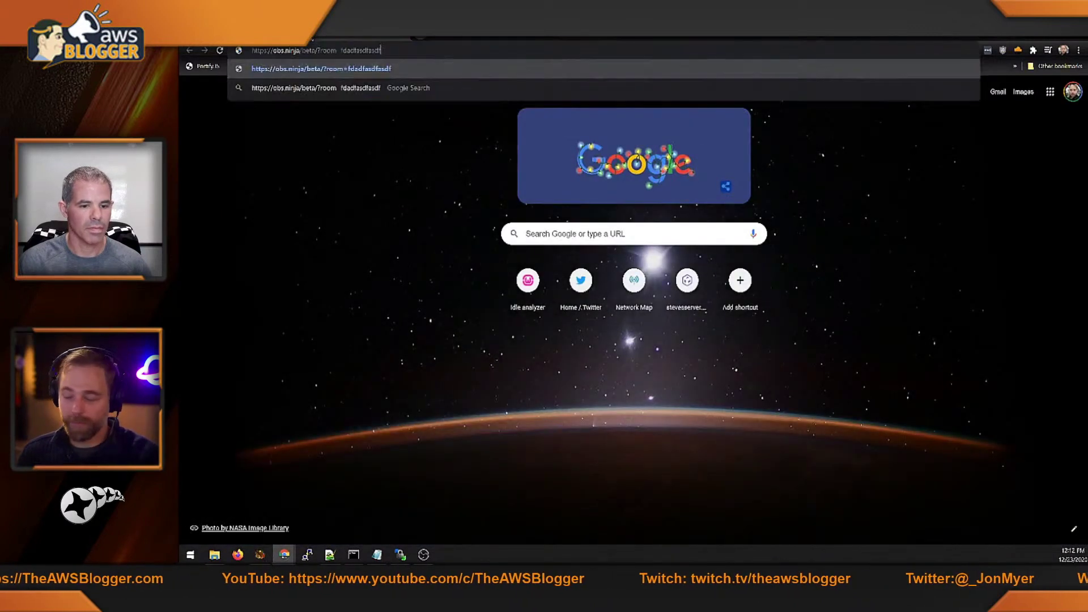
type("hands")
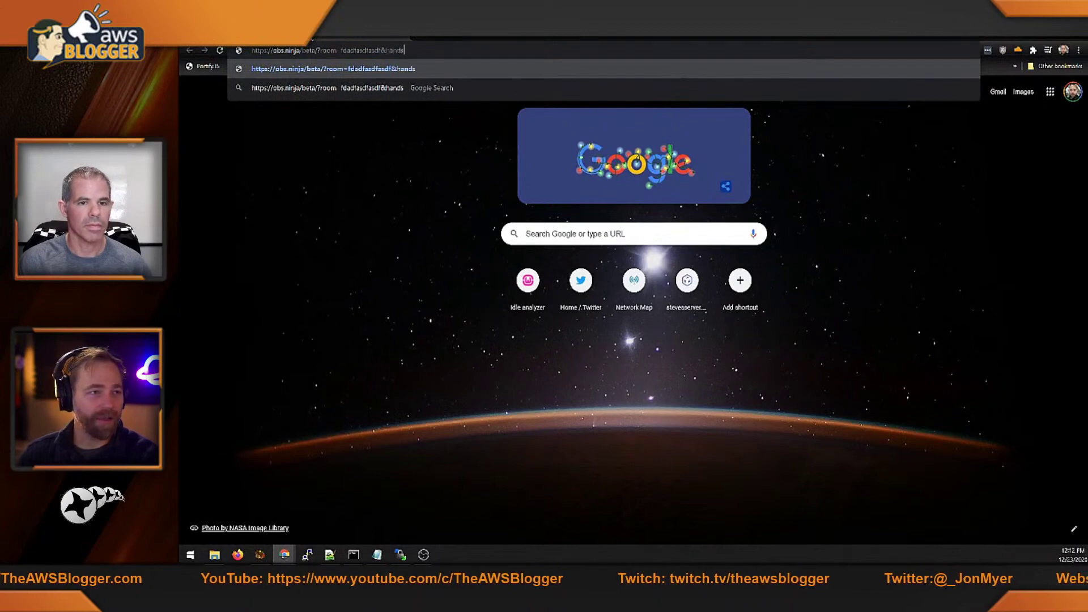
key("Return")
left_click(512, 150)
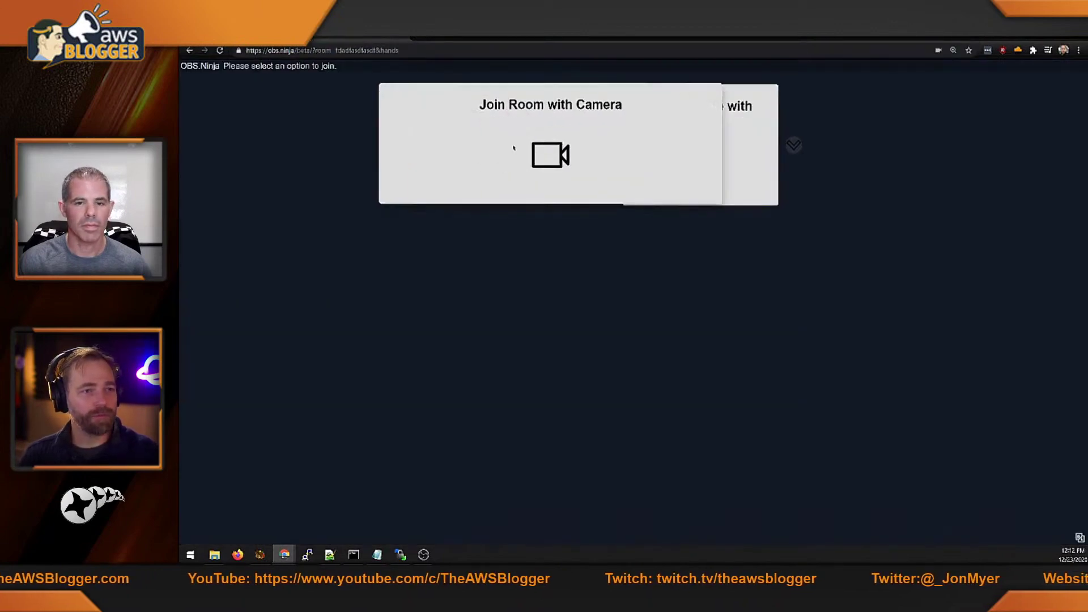
left_click(632, 267)
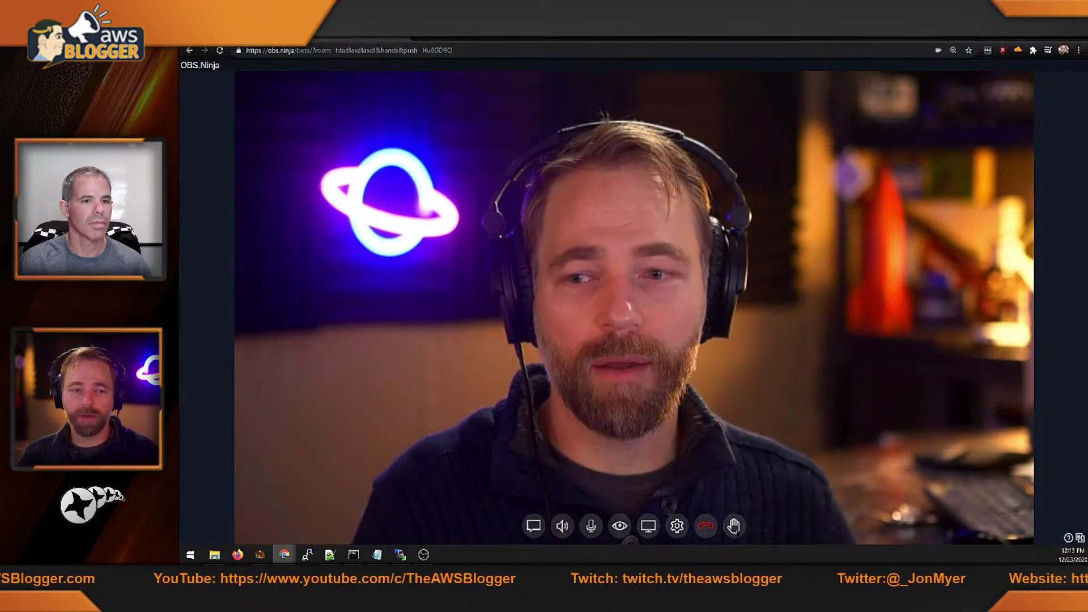
Toggle the guest's raised hand, leave it raised, and check the guest in the director's control center.
left_click(734, 527)
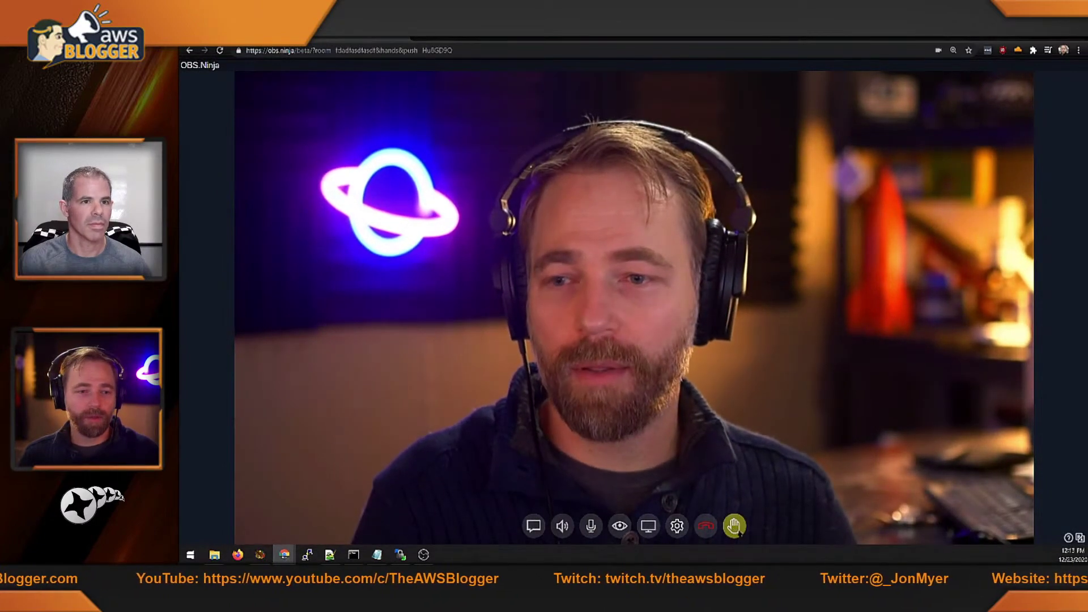
left_click(734, 527)
left_click(734, 527)
left_click(249, 36)
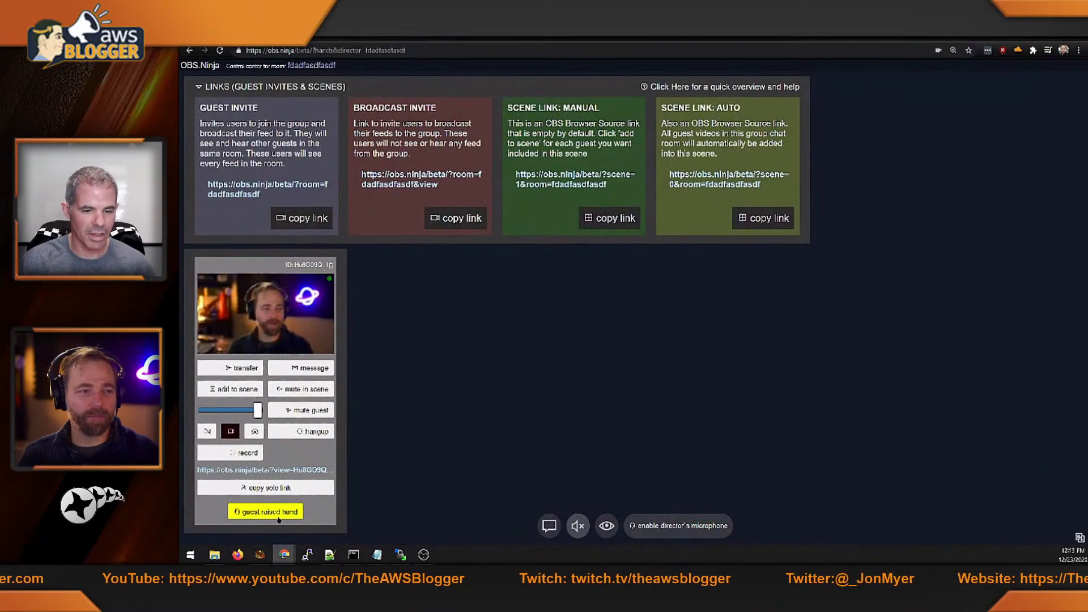
Clear the guest's raised hand from the director's control center and check the guest page.
mouse_move(329, 288)
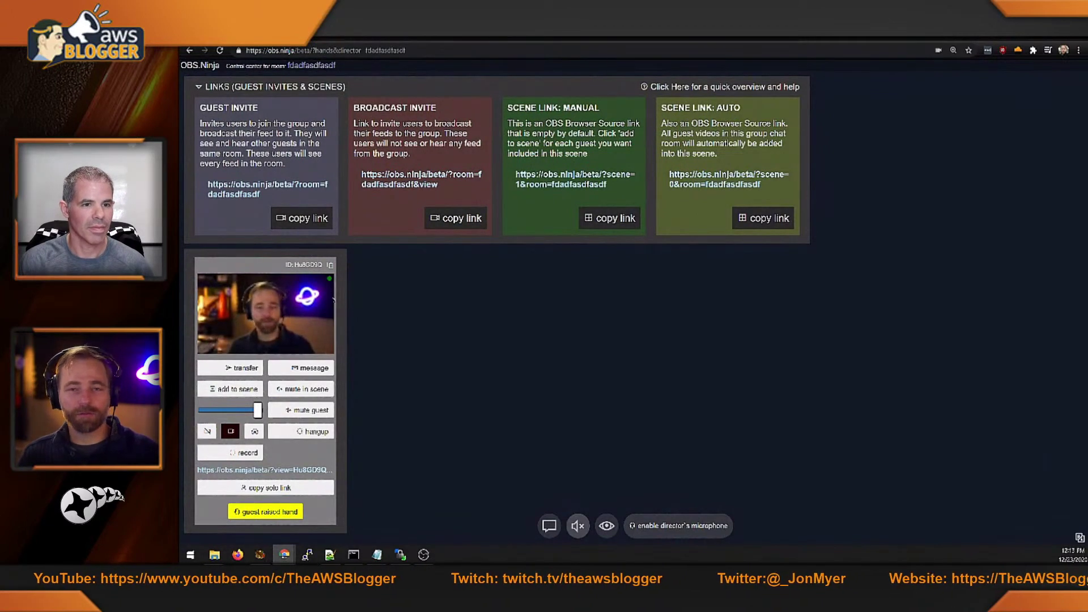
left_click(269, 512)
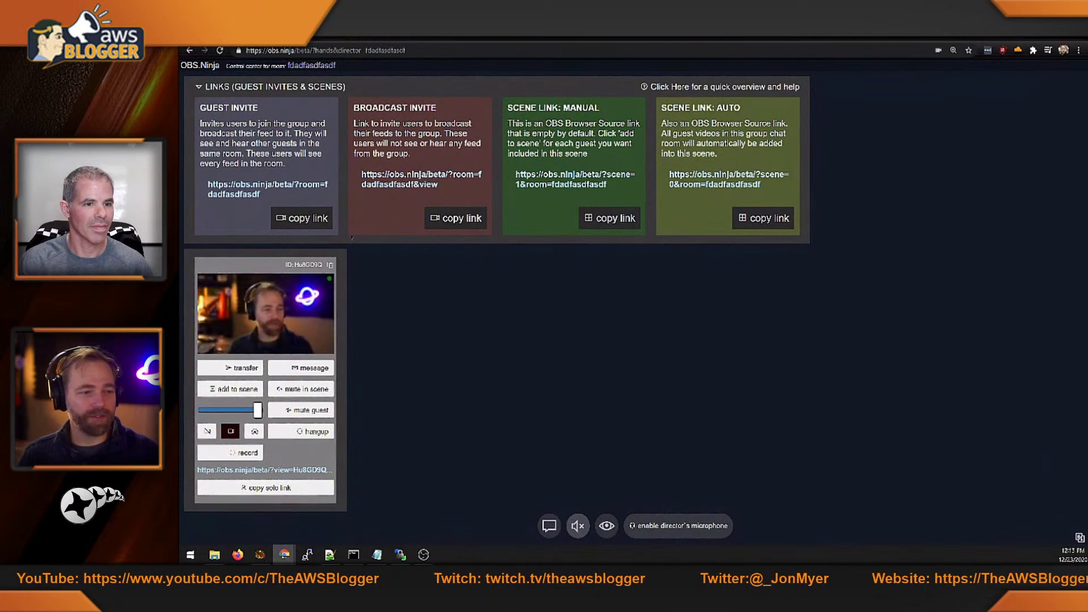
key("ctrl+Tab")
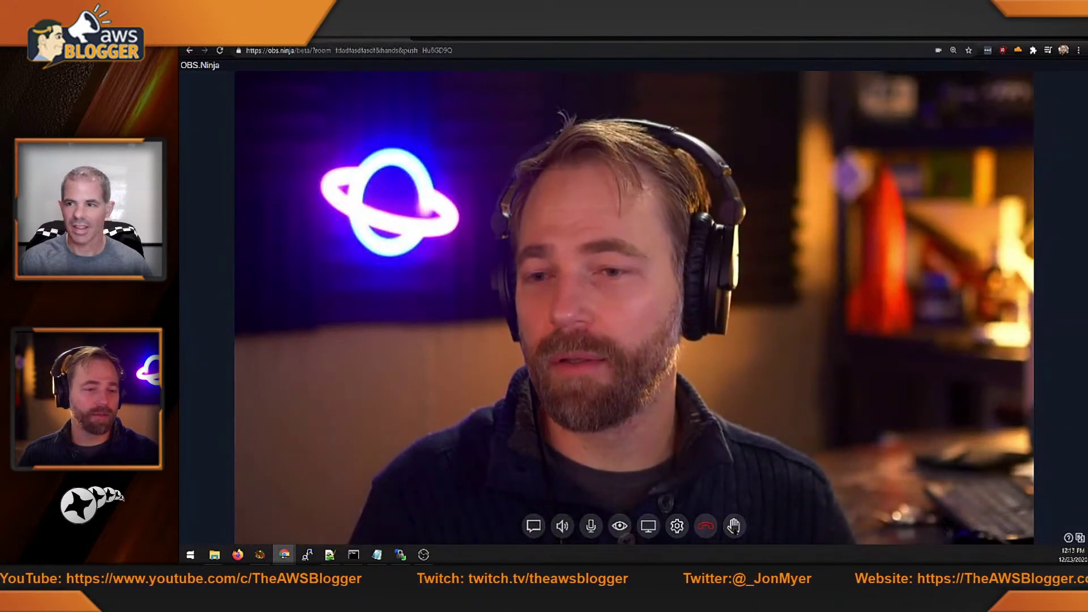
key("ctrl+Tab")
key("ctrl+Tab")
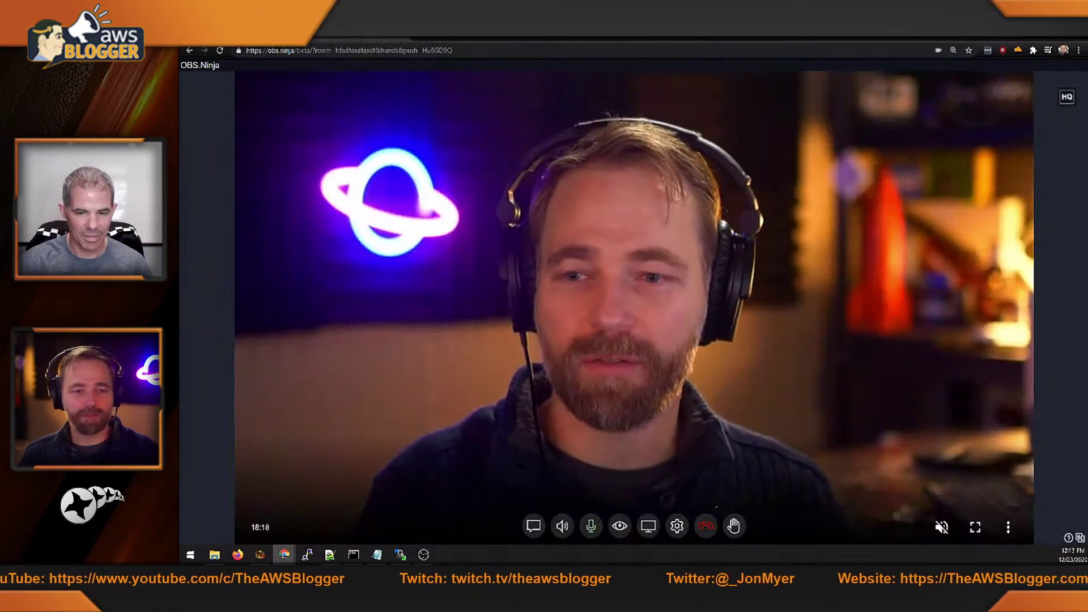
Raise the guest's hand again, check it in the control center, and return to the guest page.
left_click(734, 526)
key("ctrl+Tab")
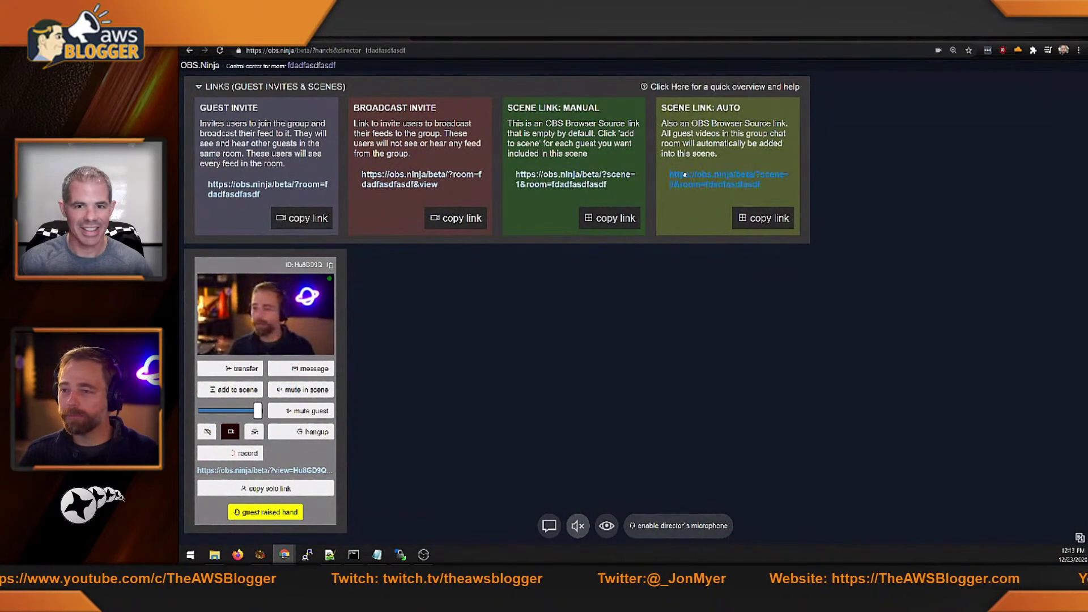
left_click(369, 37)
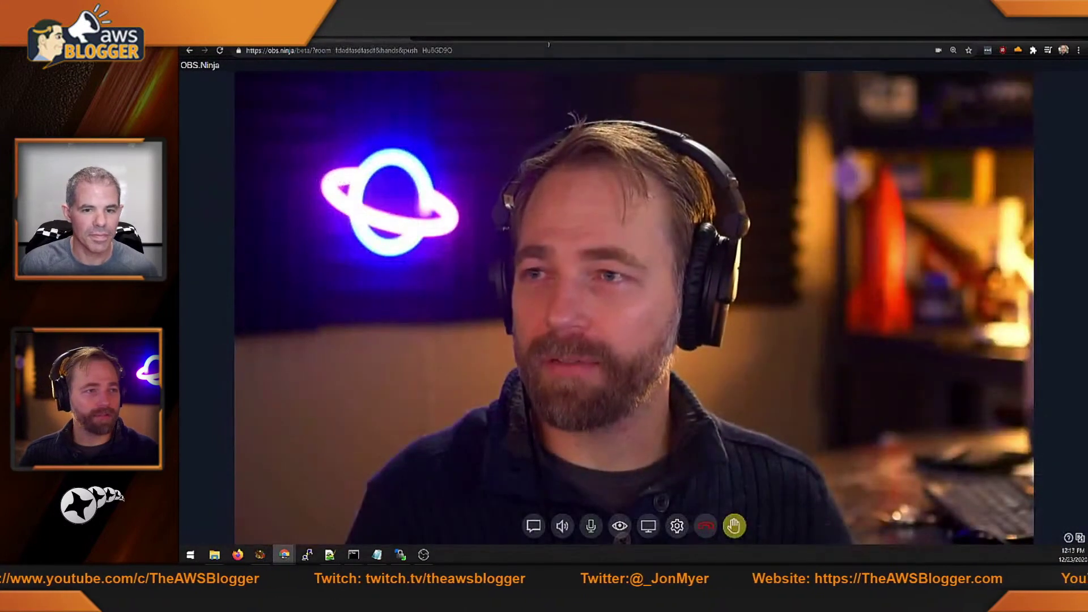
Append &eq to the guest page's address, reload it, and rejoin the room with the camera.
mouse_move(824, 184)
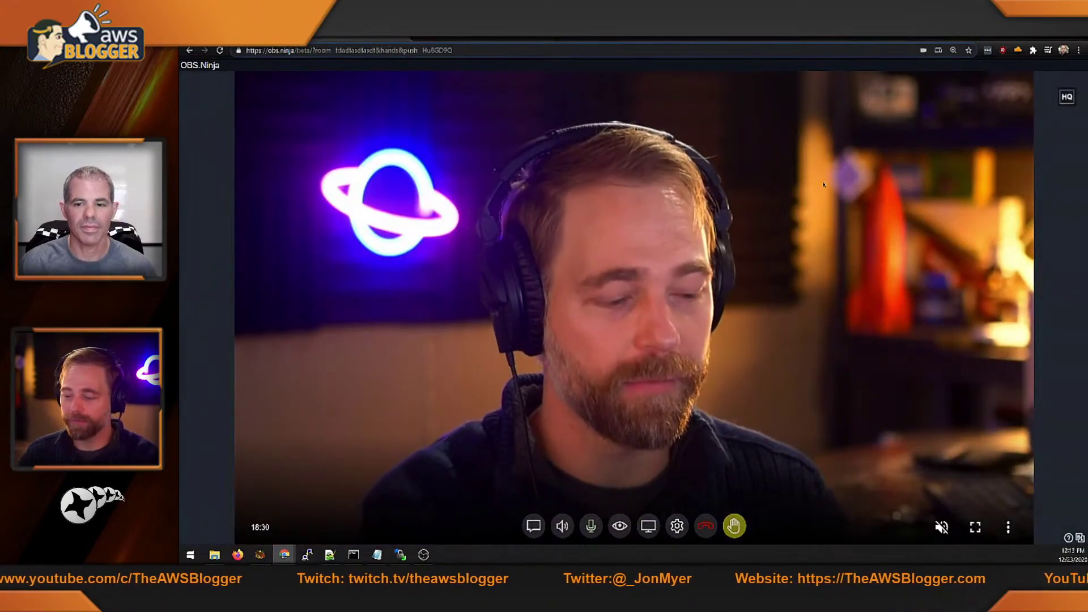
type("&")
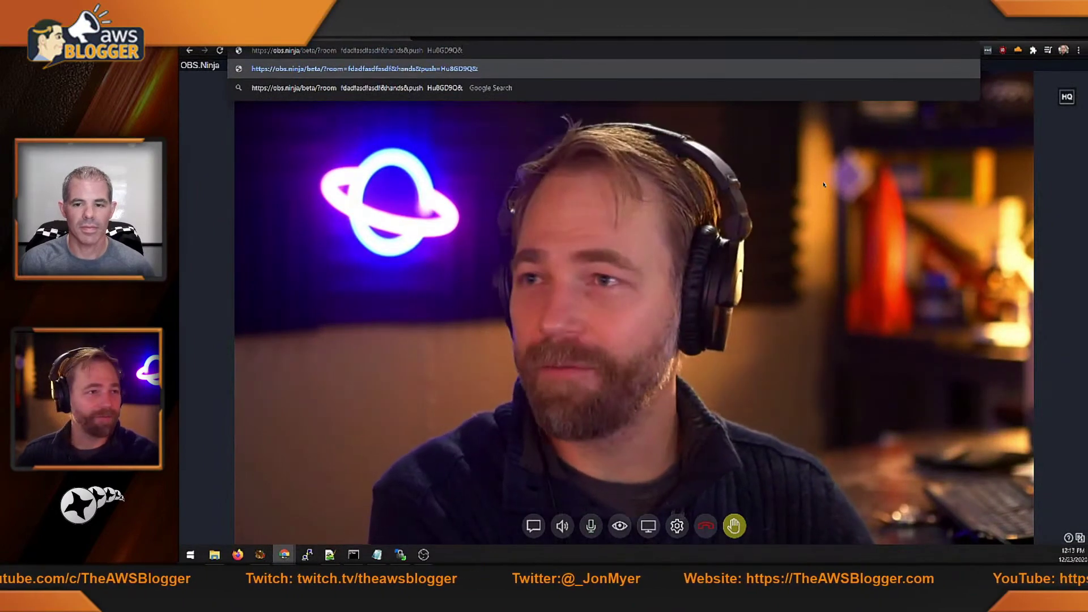
type("Eq")
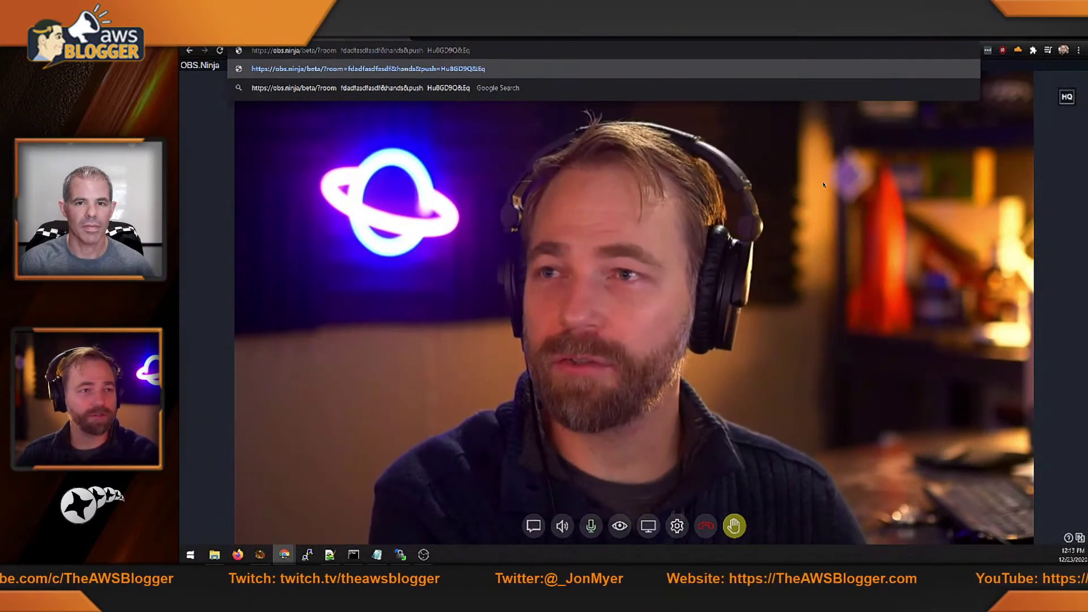
key("BackSpace")
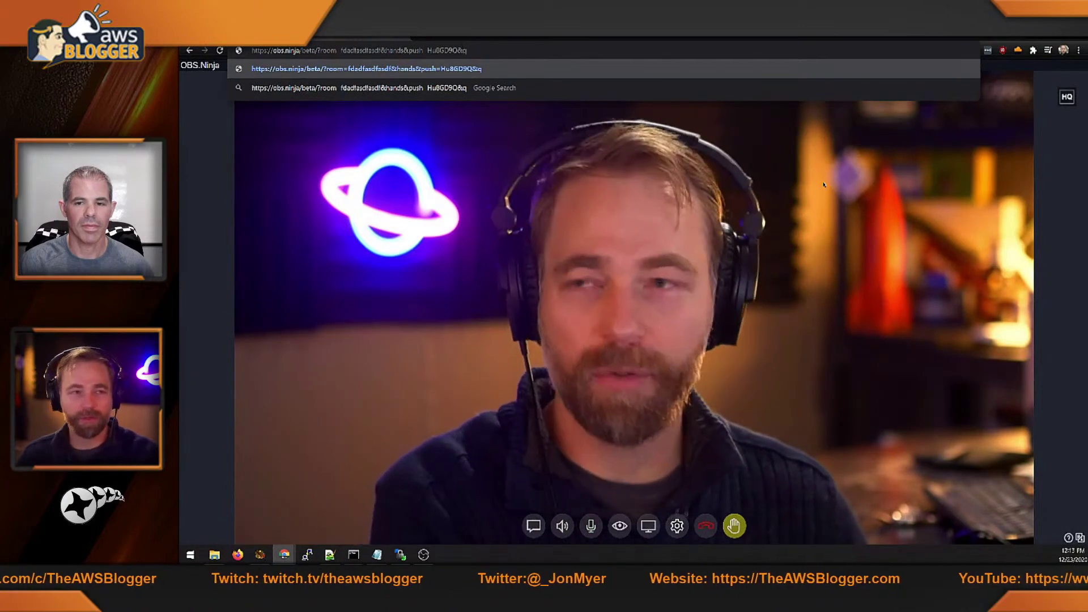
key("Return")
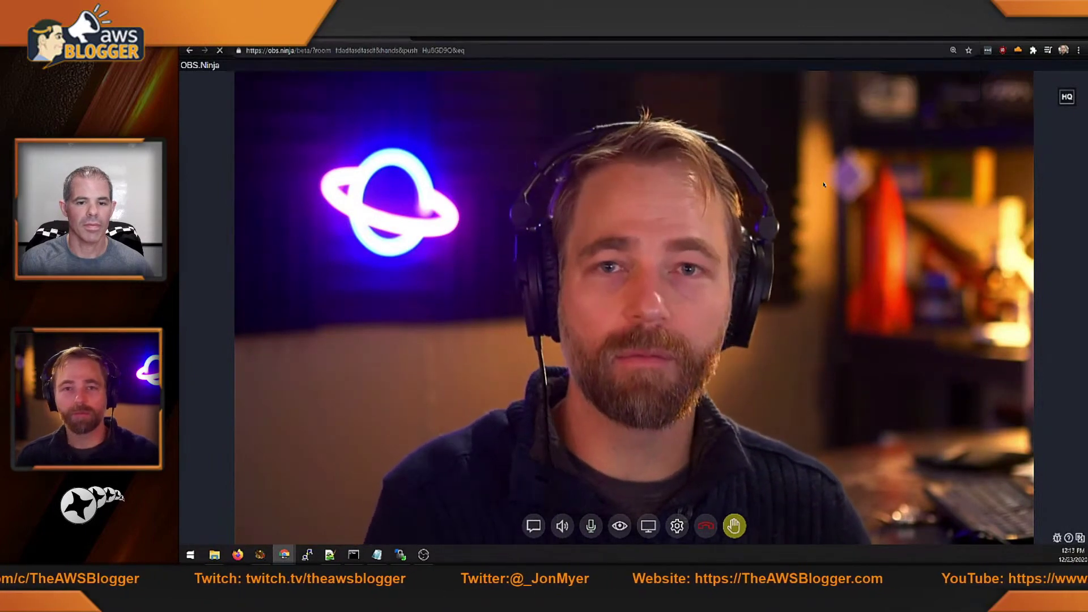
left_click(575, 170)
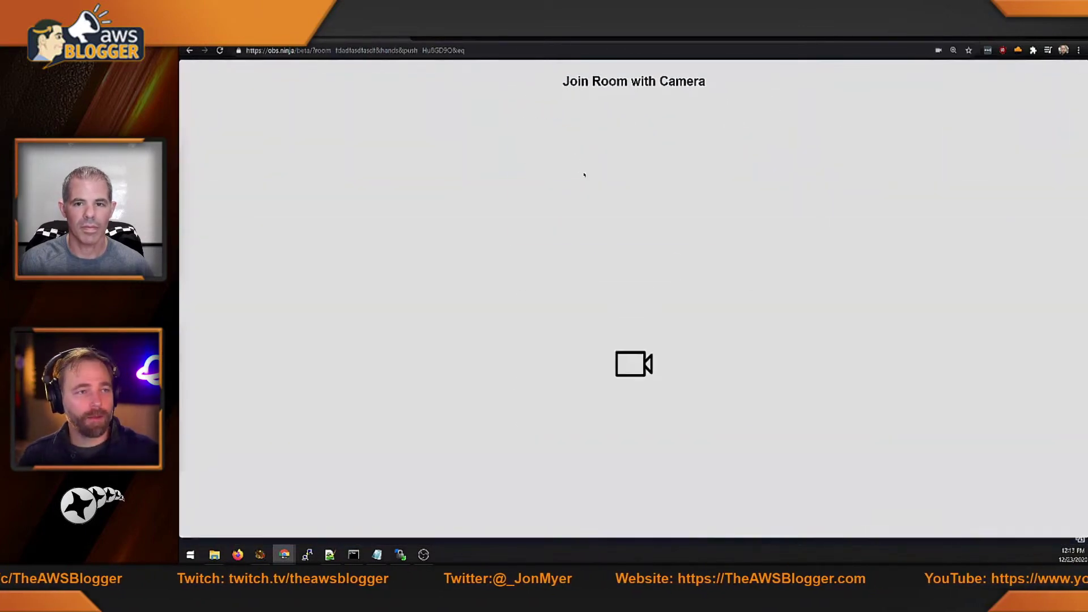
left_click(636, 267)
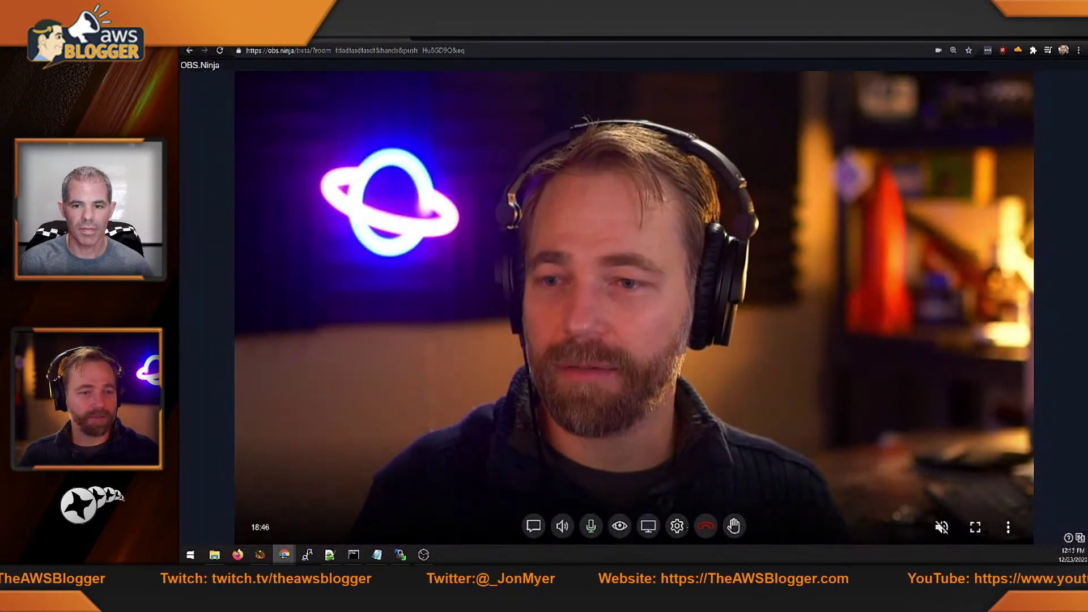
Open the guest's device settings and look at the advanced video options.
left_click(677, 526)
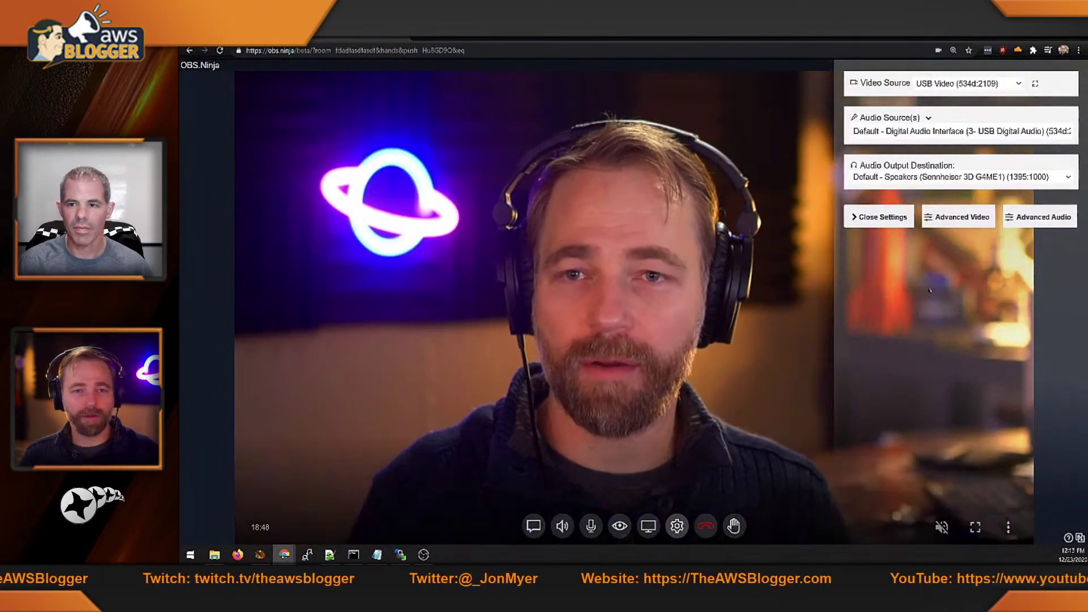
left_click(952, 218)
left_click(952, 222)
left_click(953, 218)
left_click(954, 218)
Set Low EQ to -1, Mid EQ to -1 and High EQ to 2 in the advanced audio settings, and collapse them.
left_click(1040, 217)
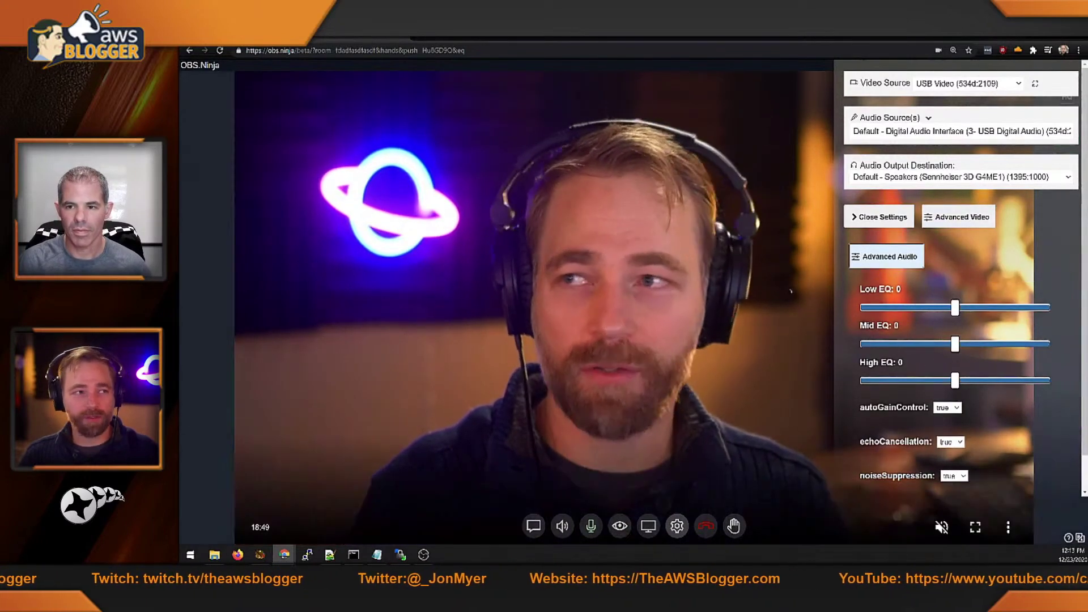
left_click_drag(955, 308, 958, 380)
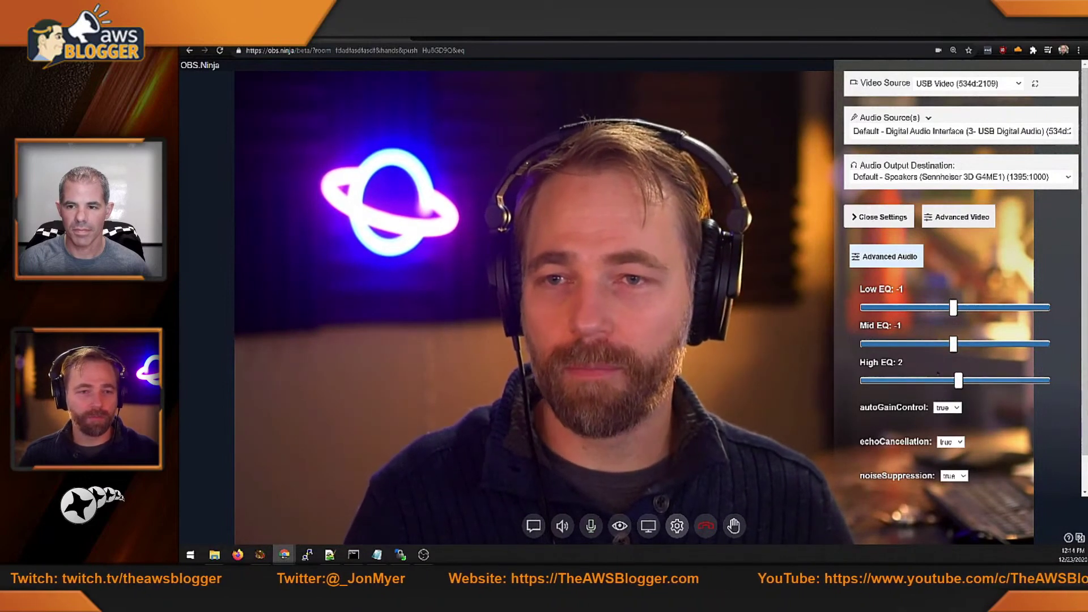
left_click(869, 257)
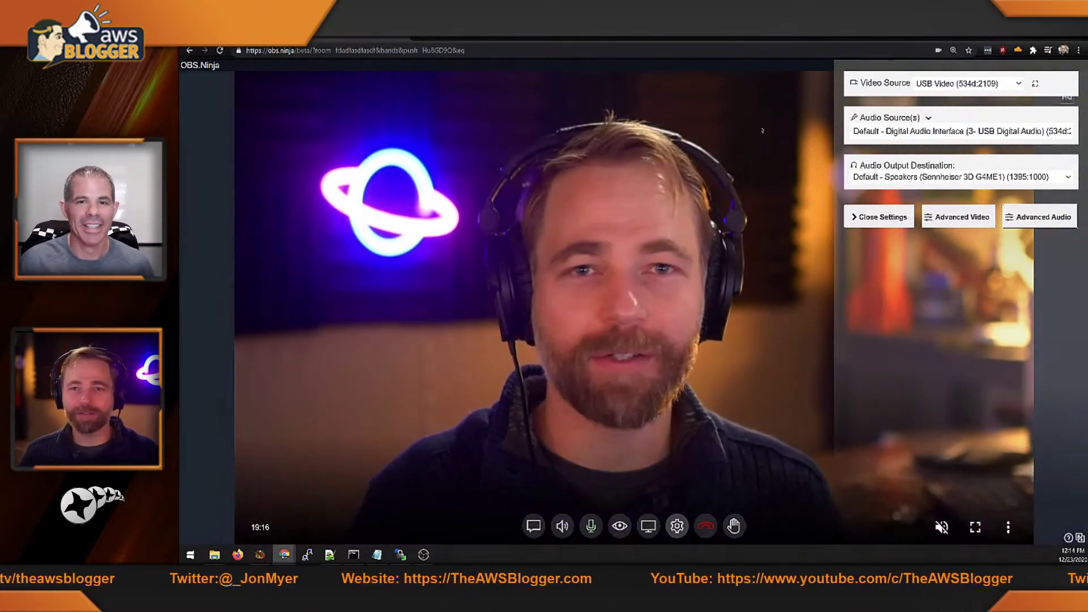
Reopen the advanced audio settings, move the High EQ slider back to about its middle, and collapse the settings.
left_click(1014, 217)
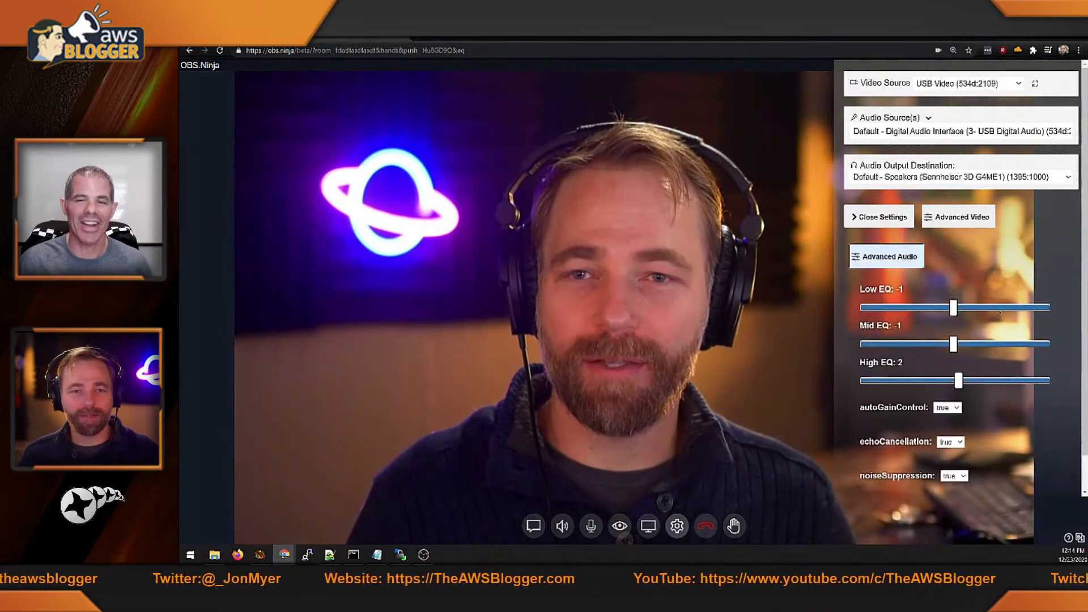
left_click(955, 381)
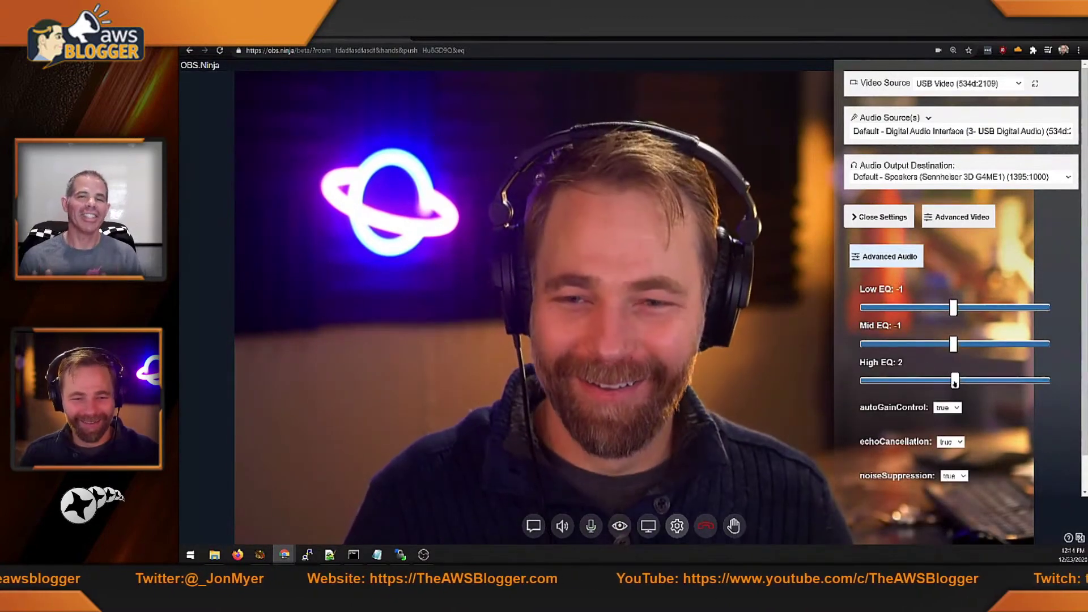
left_click(899, 258)
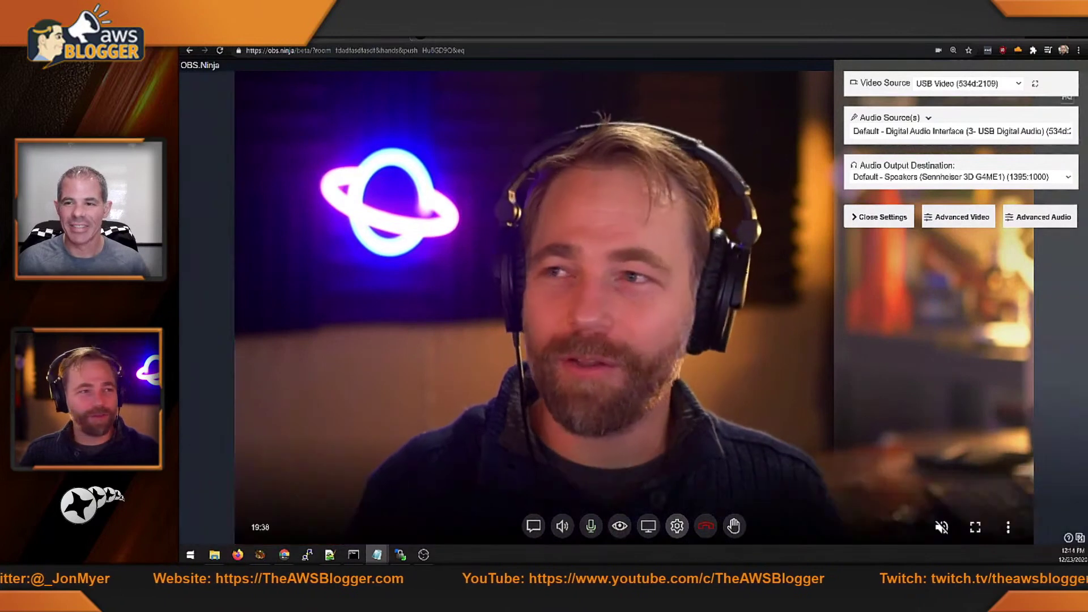
Append &compress&limiter to the end of the guest page's address.
left_click(476, 51)
left_click(488, 50)
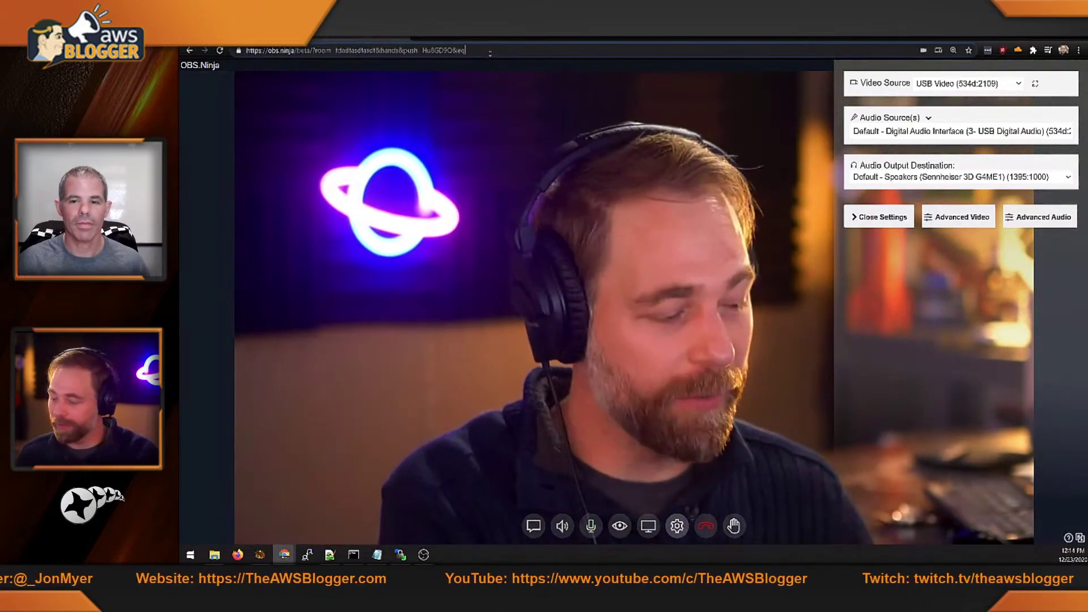
type("&compress")
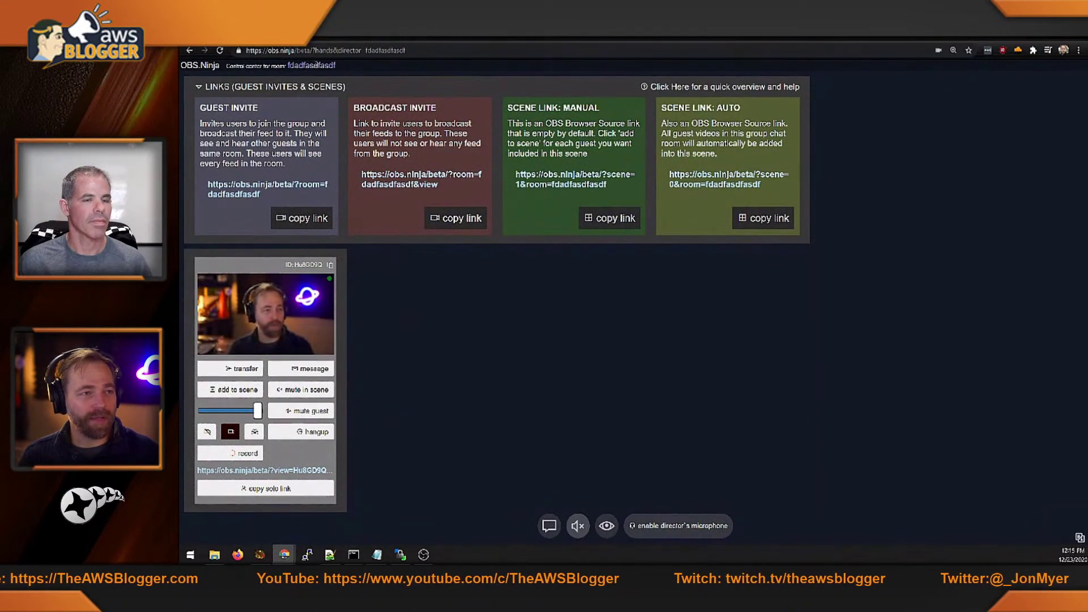
Mute the guest in the director's control center, check the guest's own page, and return to the control center.
left_click(357, 39)
left_click(243, 39)
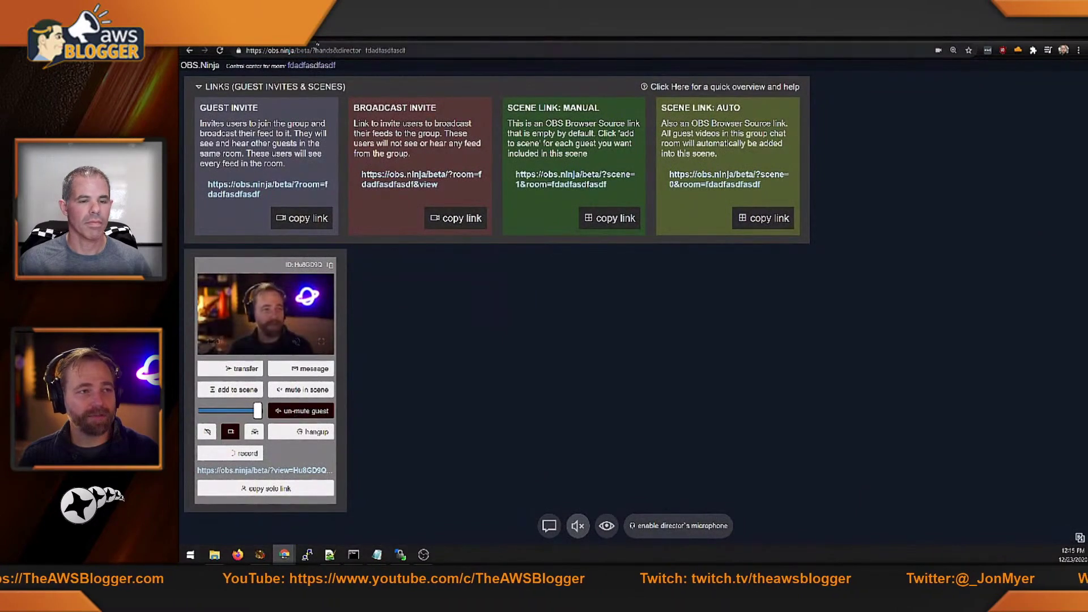
left_click(357, 38)
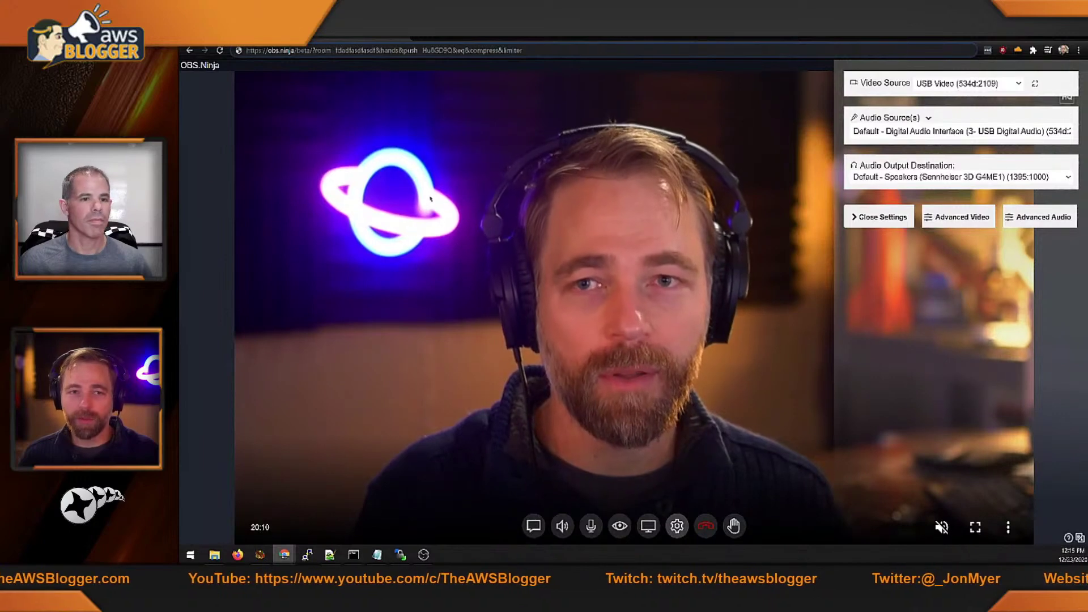
key("ctrl+Tab")
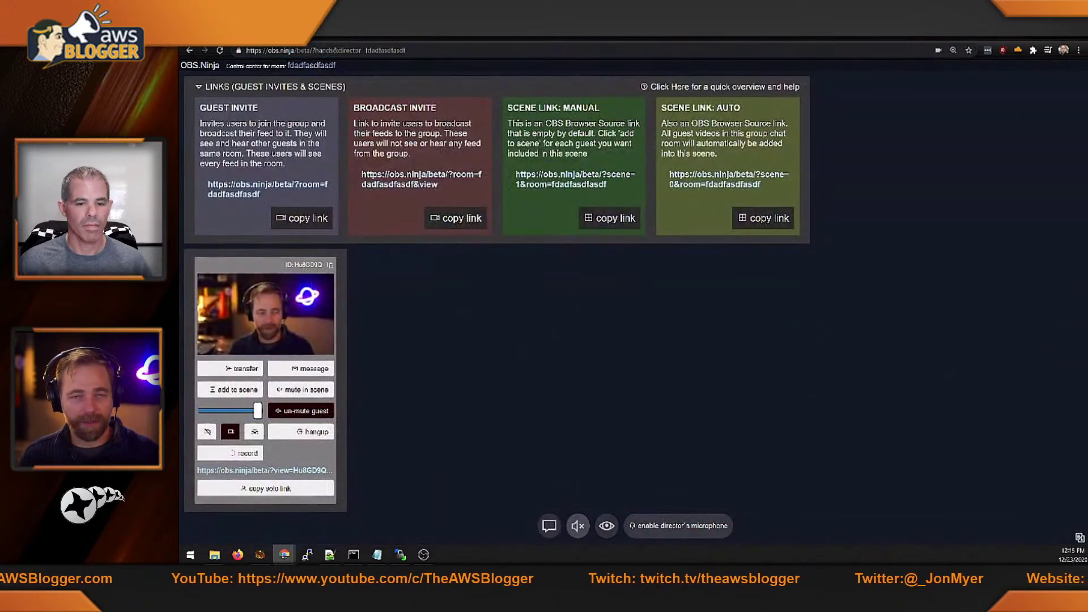
Unmute the guest, toggle the guest's scene mute on and off, and try the guest mute once more.
left_click(316, 416)
left_click(327, 389)
left_click(307, 390)
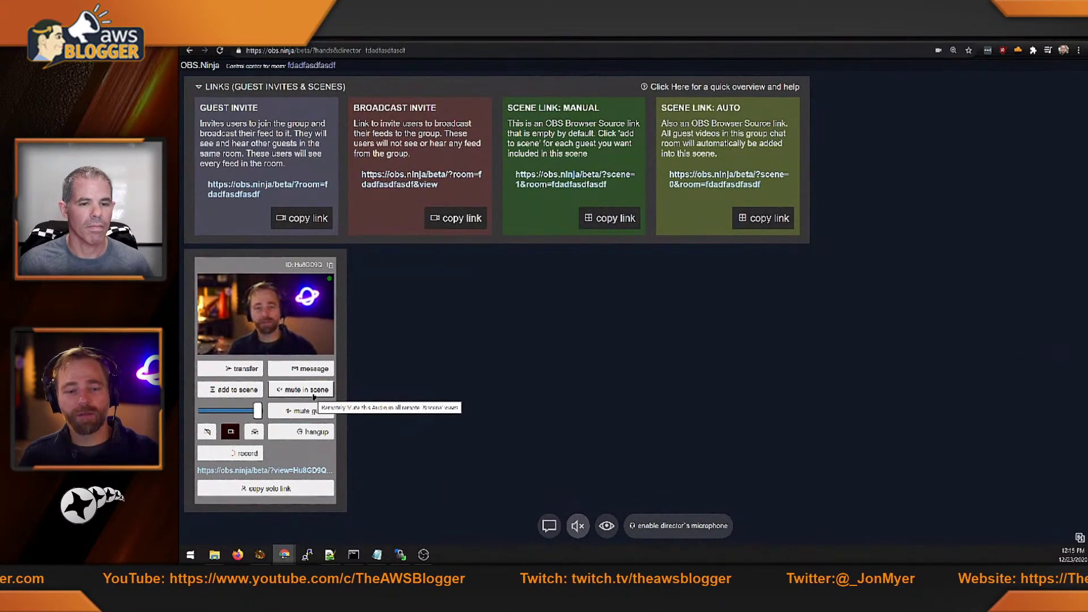
left_click(307, 410)
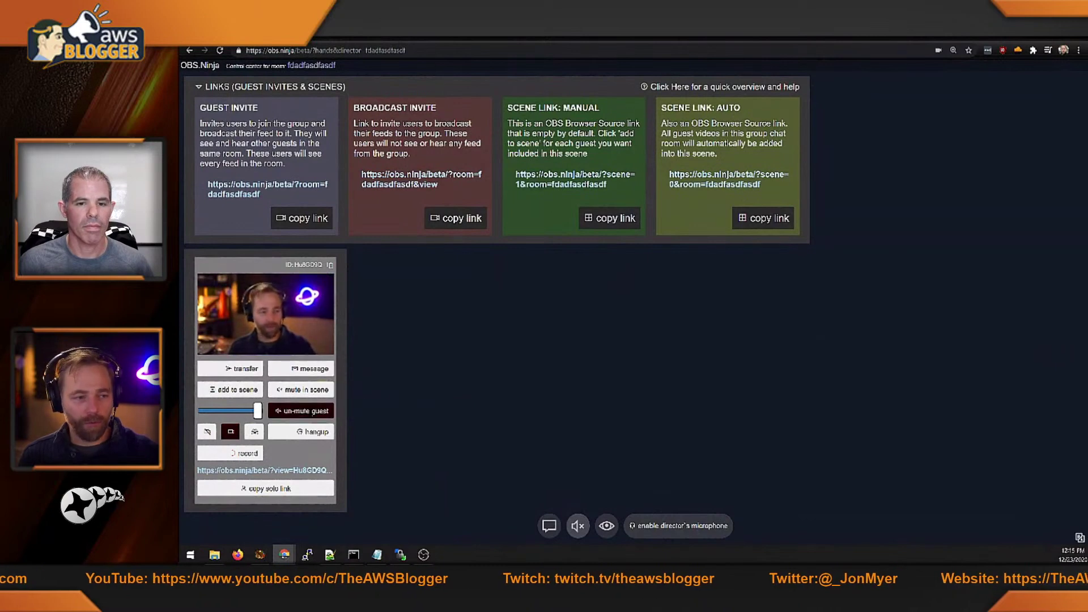
left_click(310, 412)
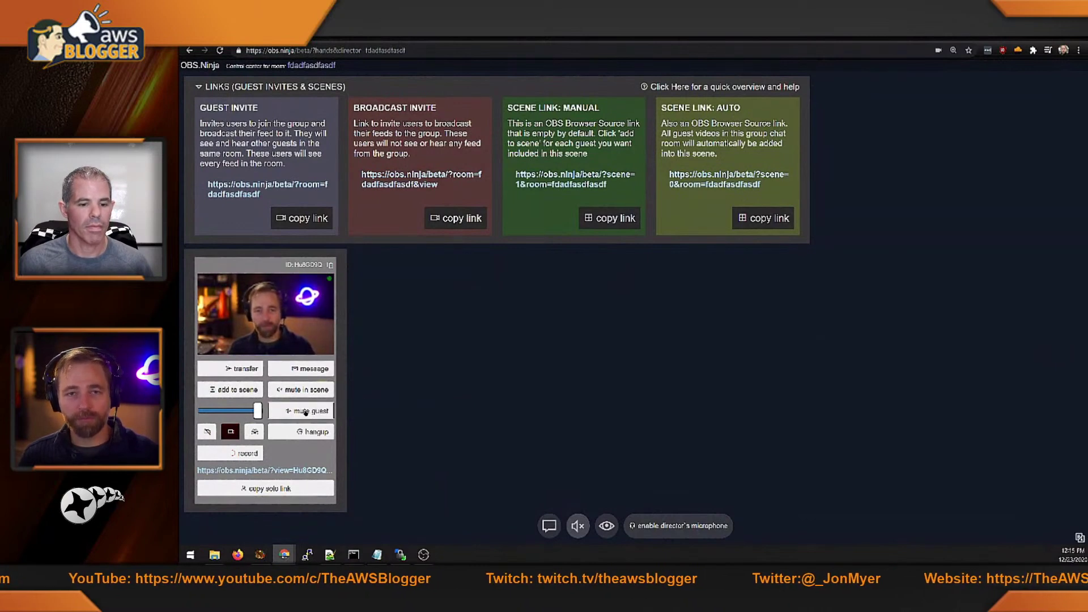
Lower the guest's volume slider to about a third, and raise it back to near its maximum.
left_click_drag(248, 413, 220, 412)
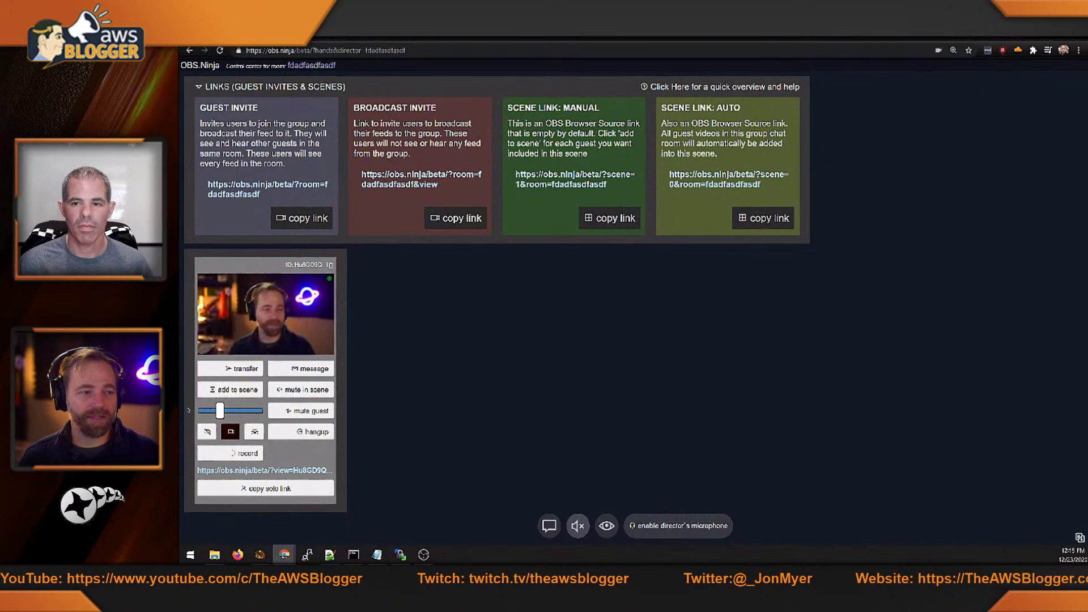
left_click_drag(220, 413, 258, 413)
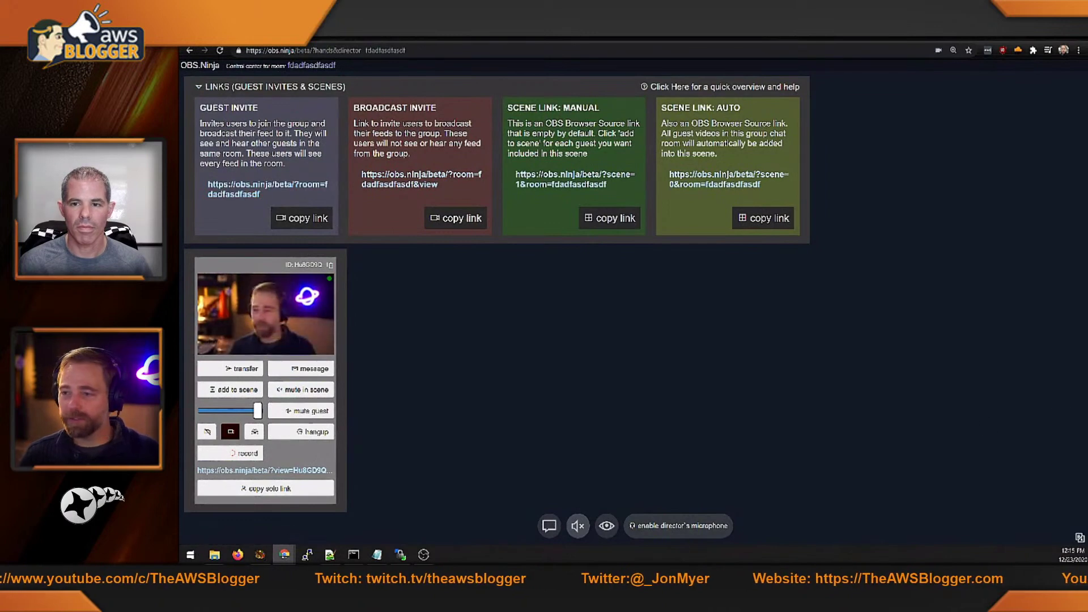
On the guest page, look through the available video sources, keep USB Video (534d:2109), and refresh the video source.
key("alt+Tab")
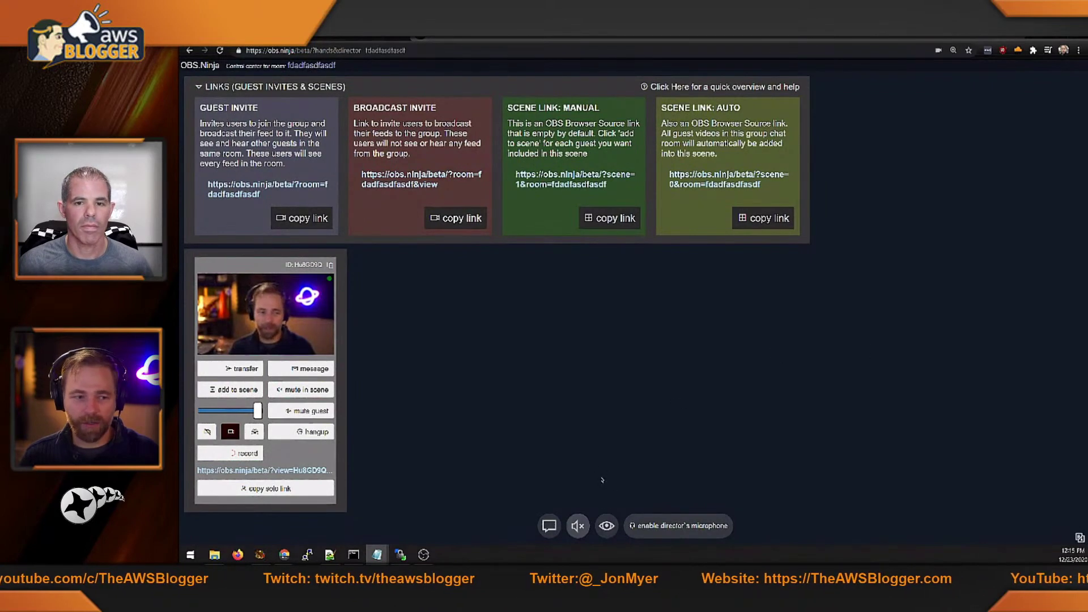
left_click(371, 40)
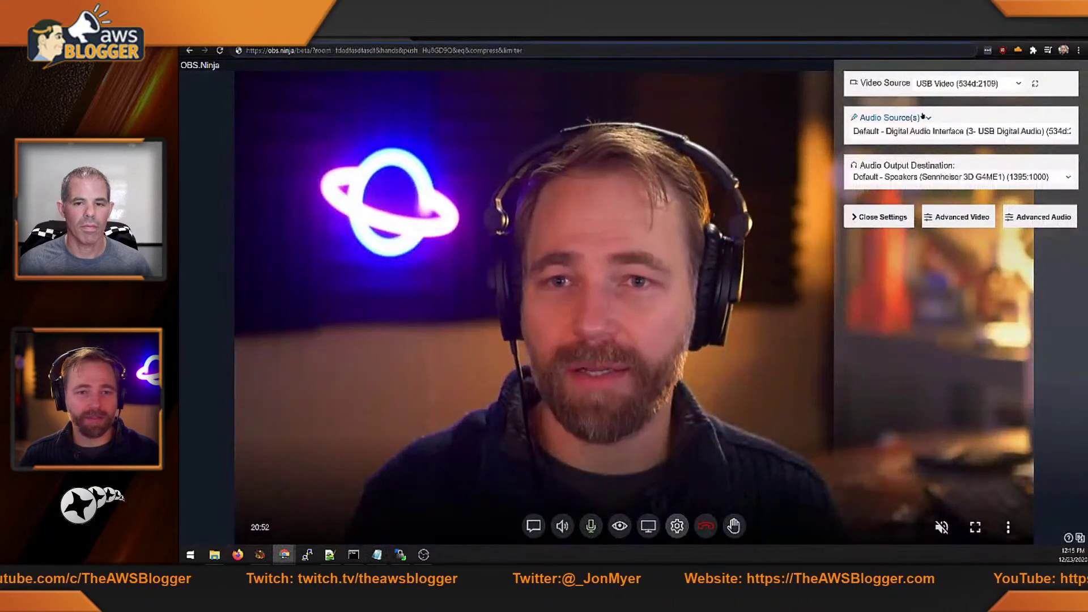
left_click(951, 82)
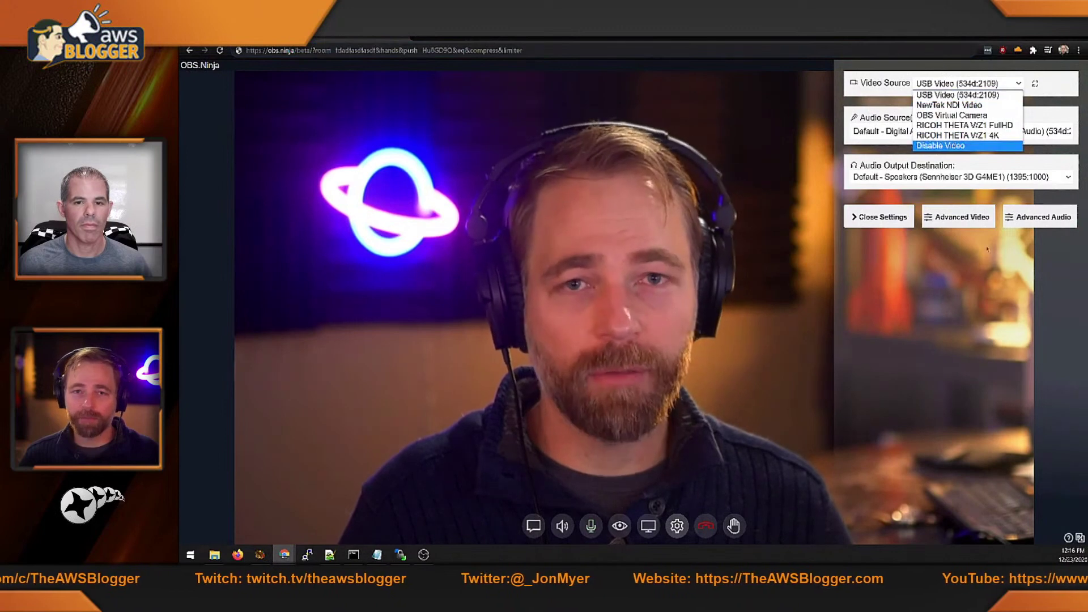
left_click(1058, 86)
left_click(986, 82)
left_click(1065, 84)
left_click(1035, 85)
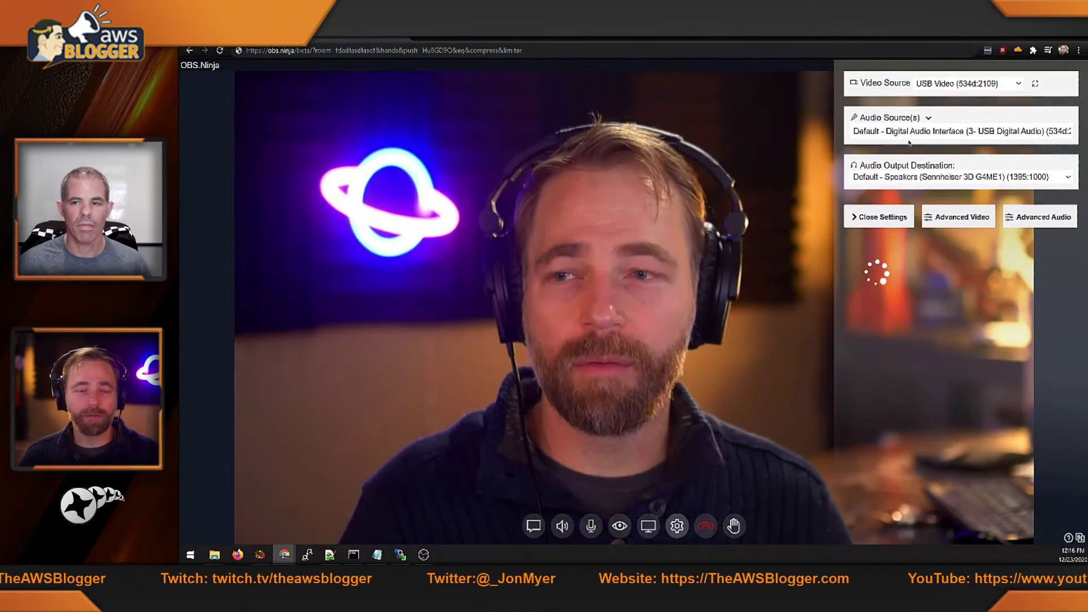